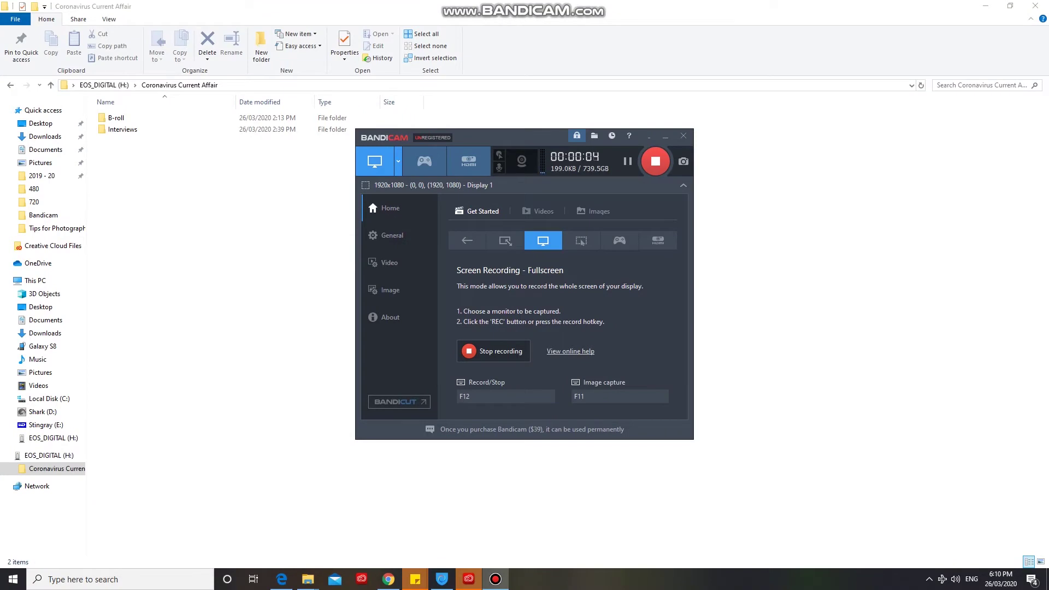
# - Launch Adobe Premiere Pro 2019
pyautogui.press('super+Down')
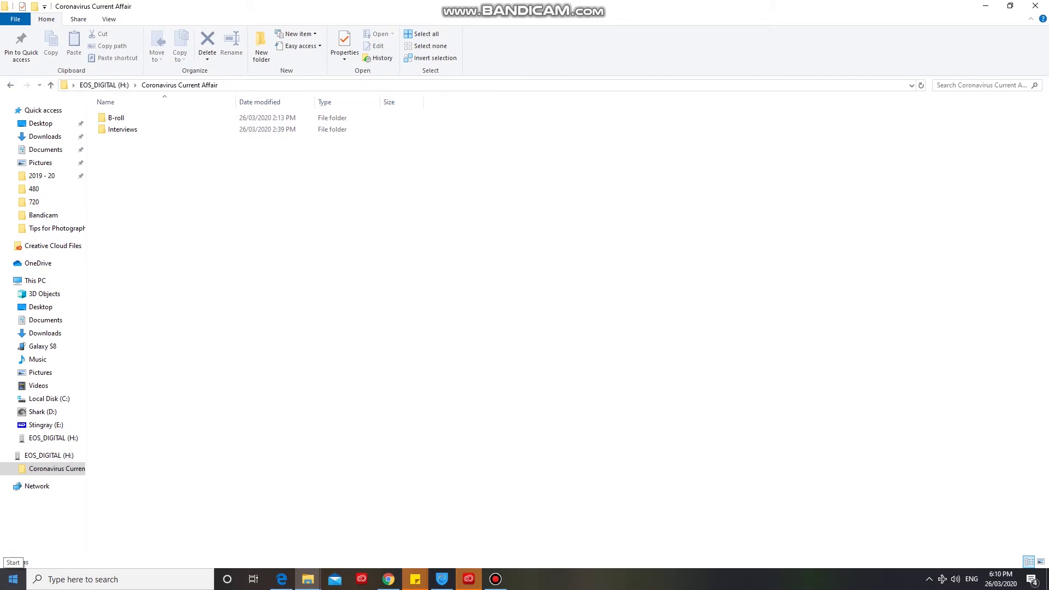
pyautogui.click(13, 579)
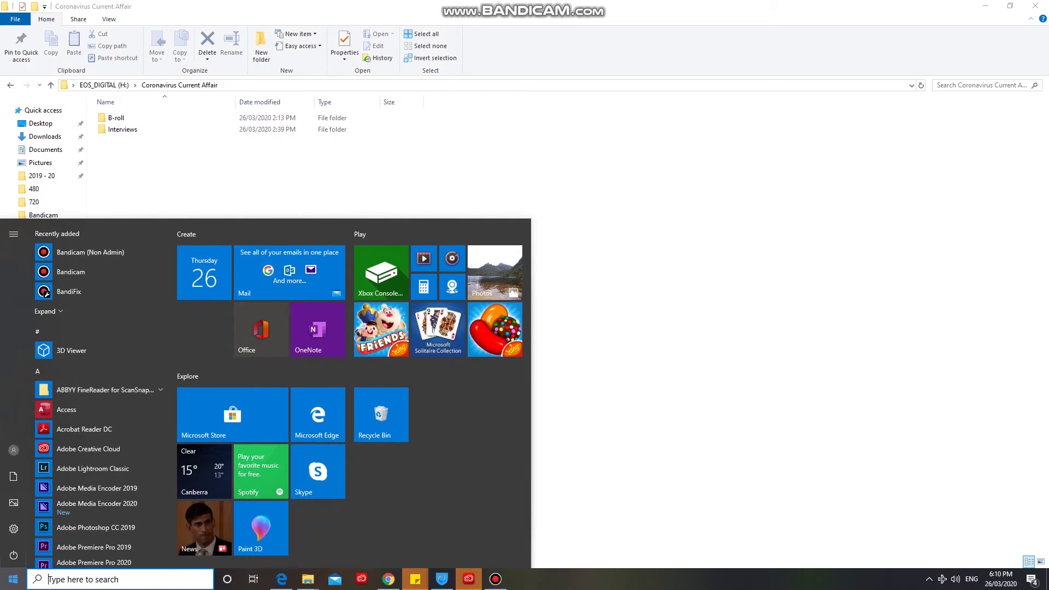
pyautogui.write('pre')
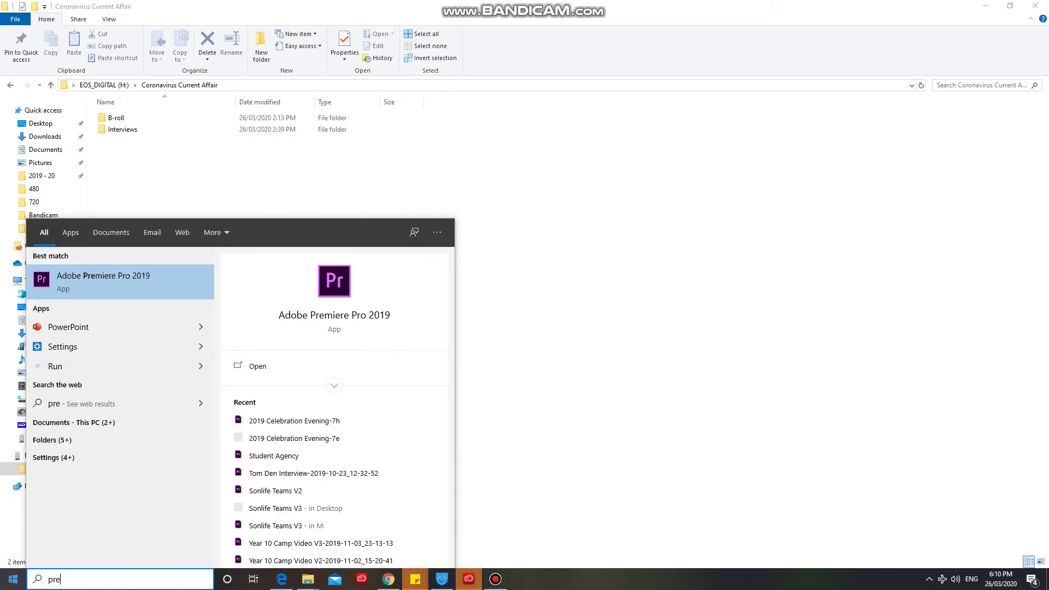
pyautogui.press('Return')
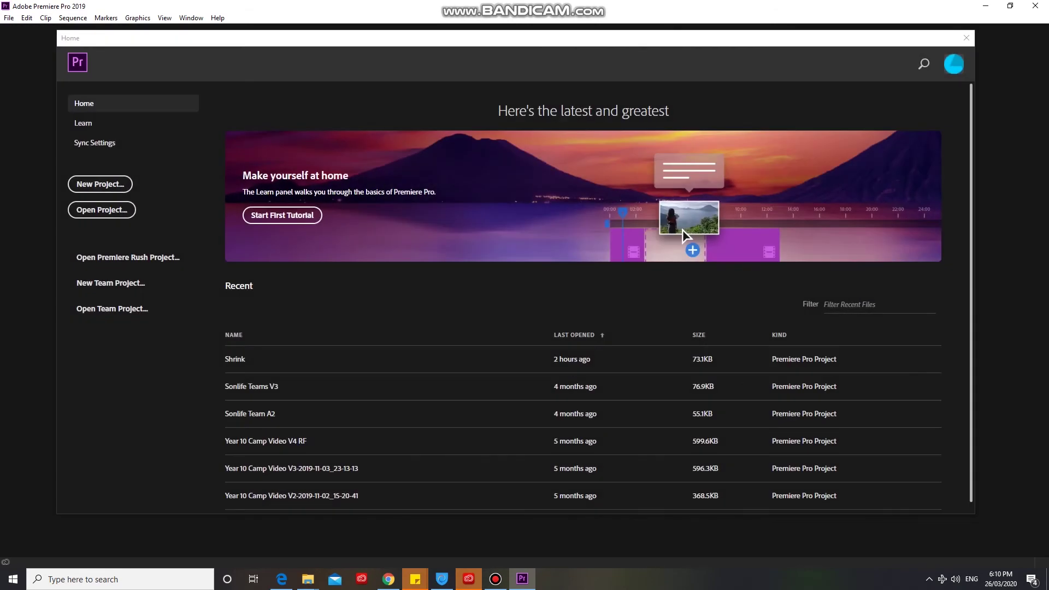
# - Create a new project named "A Current Affairs - COVID-19" on the Desktop, overwriting the existing project of that name
pyautogui.click(100, 184)
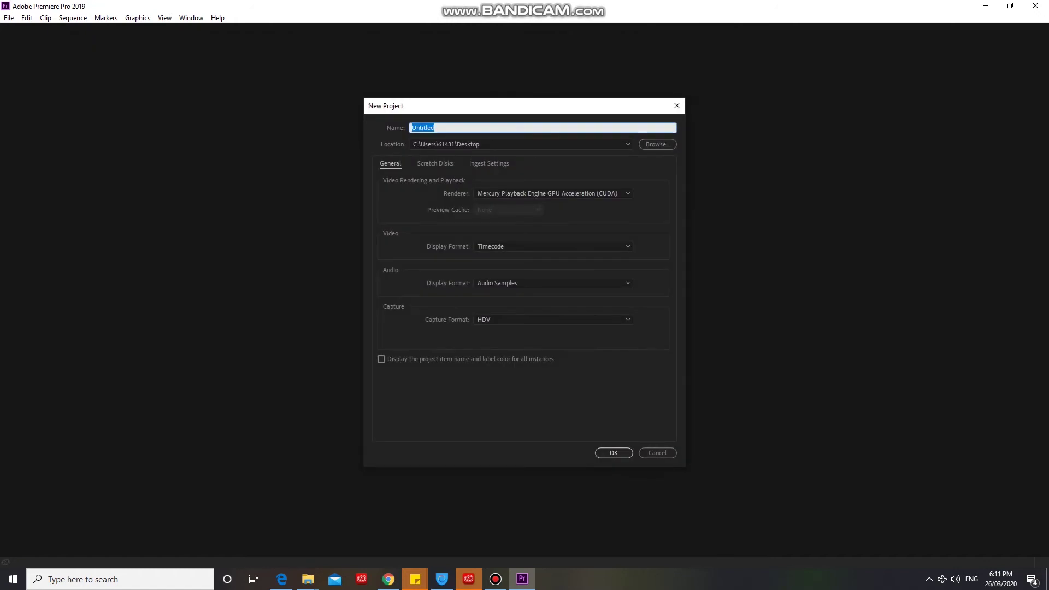
pyautogui.write('A Current Affairs - COVID-19')
pyautogui.press('Return')
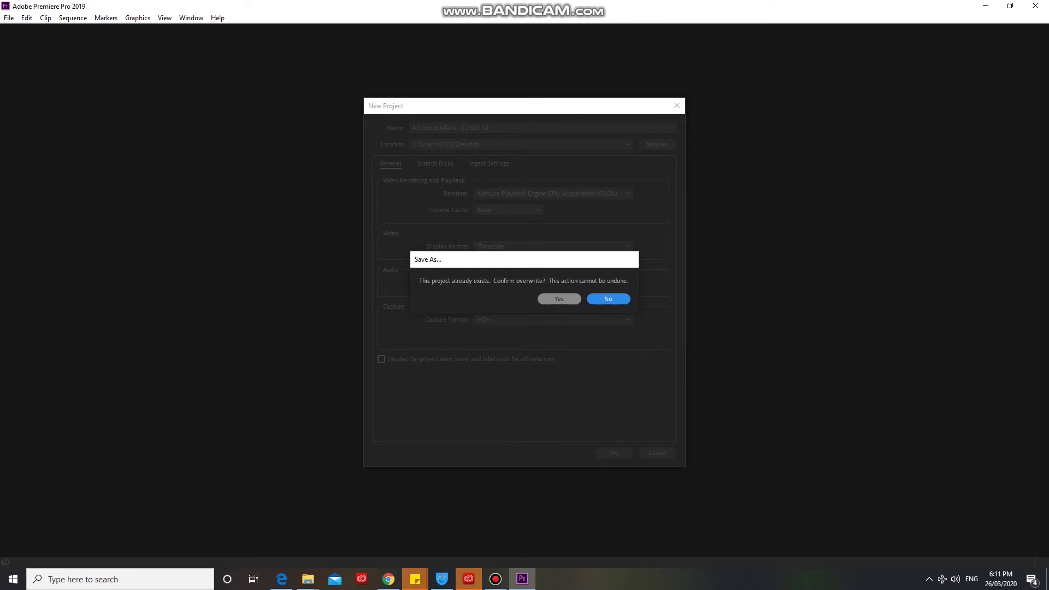
pyautogui.click(559, 299)
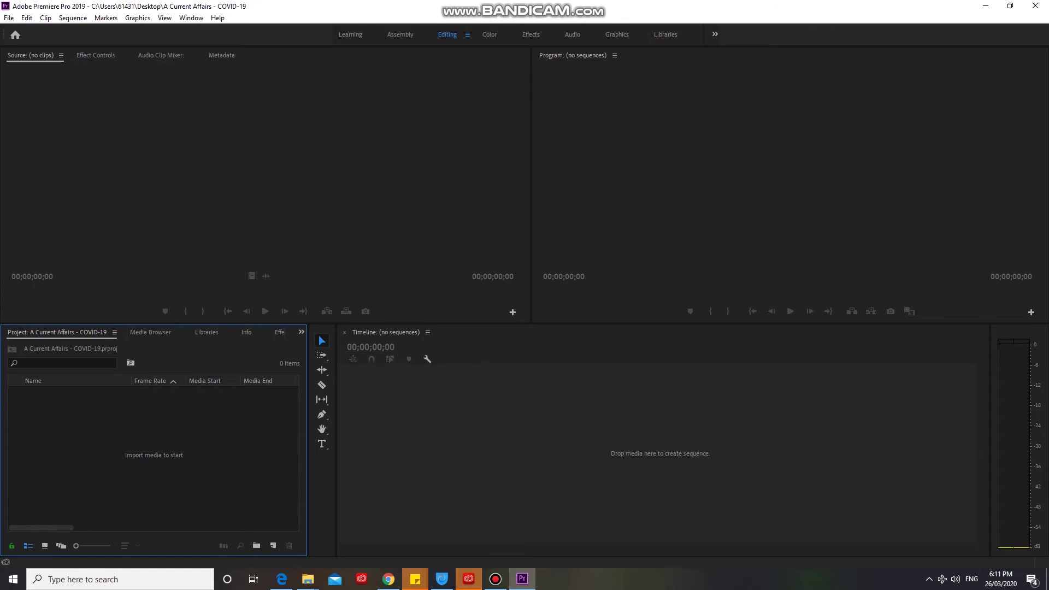
# - Try the Assembly workspace, return to Editing, and cycle the focus through the Program, Source, Timeline and Project panels
pyautogui.hotkey('alt', 'shift', '2')
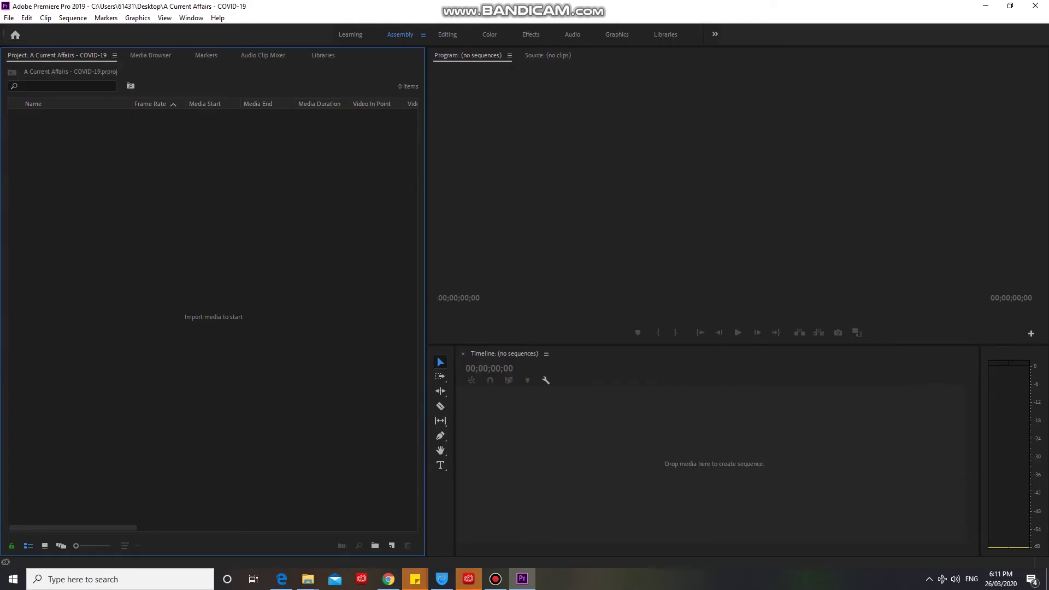
pyautogui.hotkey('alt', 'shift', '3')
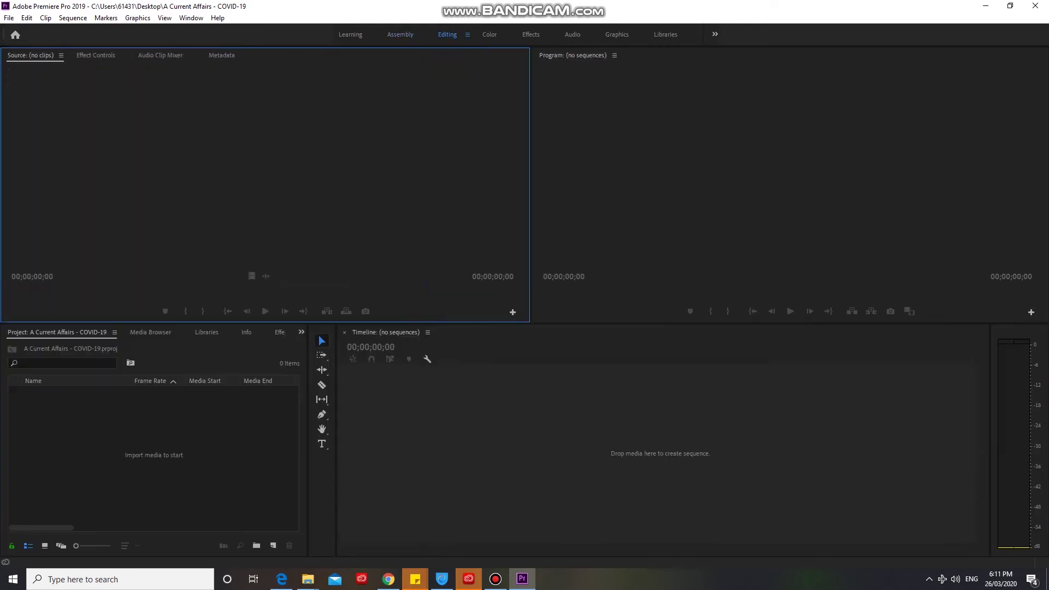
pyautogui.hotkey('shift', '4')
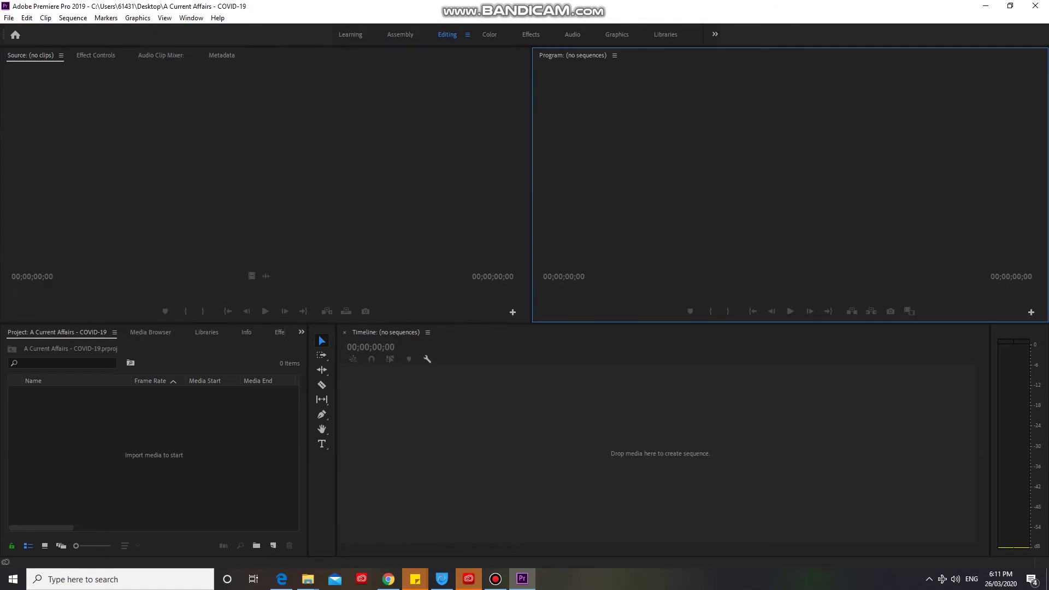
pyautogui.hotkey('shift', '2')
pyautogui.hotkey('shift', '4')
pyautogui.hotkey('shift', '3')
pyautogui.hotkey('shift', '1')
pyautogui.hotkey('shift', '2')
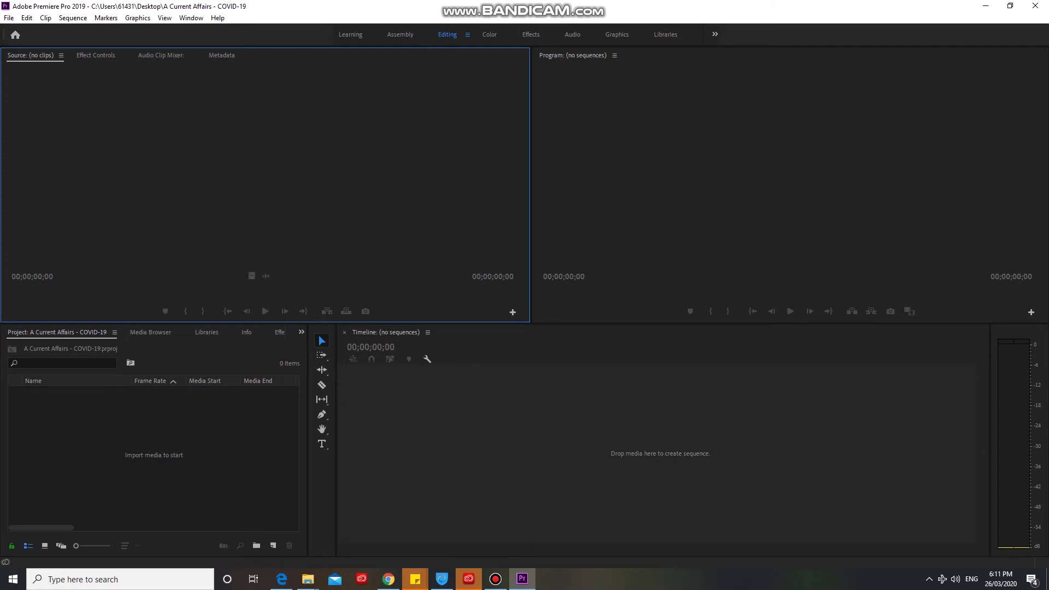
pyautogui.moveTo(308, 579)
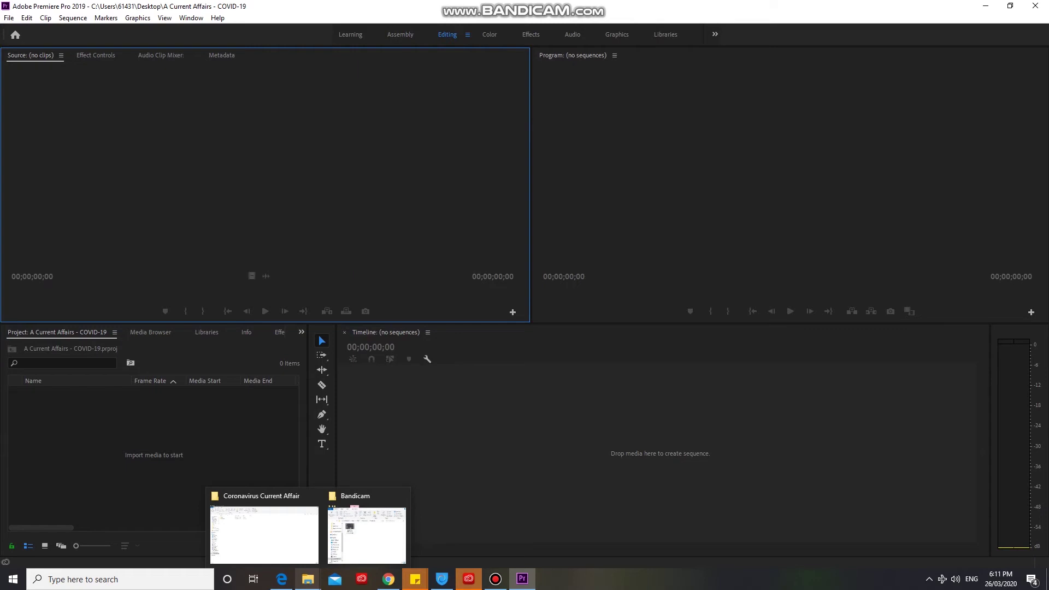
# - Create two bins in the project, named "B Roll" and "Interviews"
pyautogui.hotkey('shift', '1')
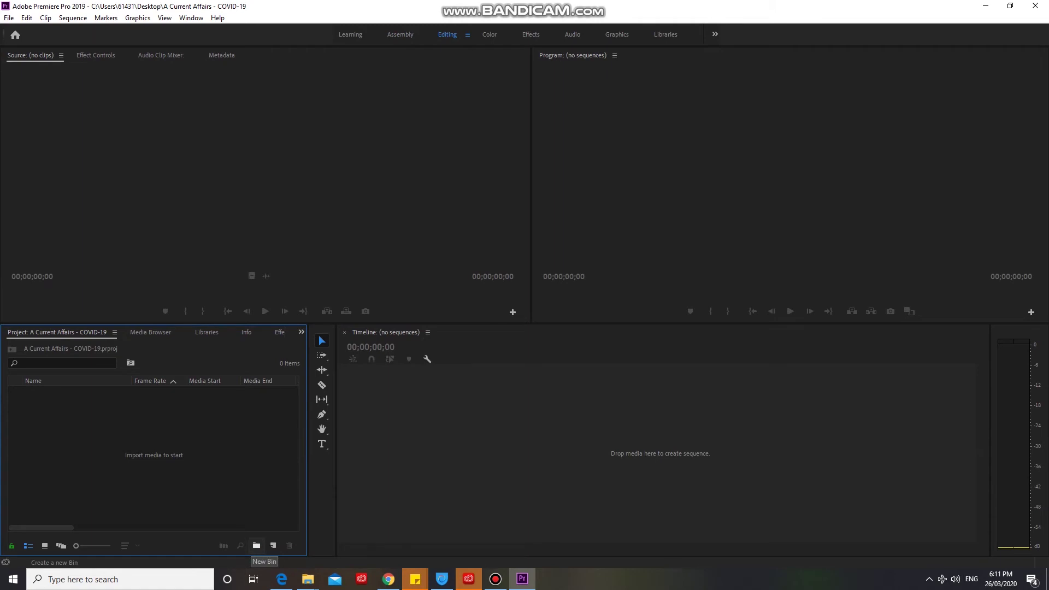
pyautogui.click(256, 545)
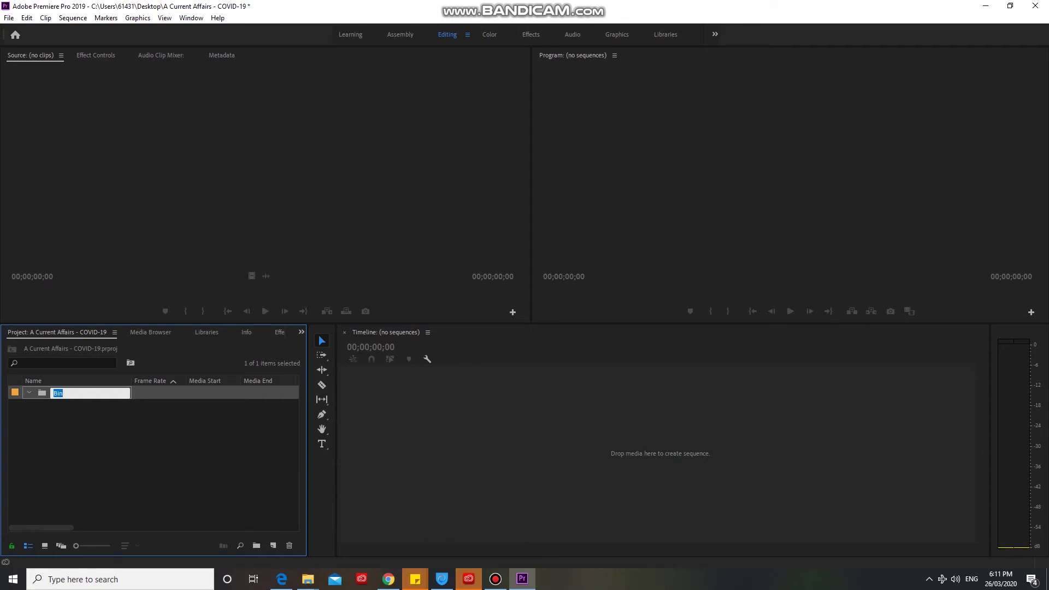
pyautogui.write('B Roll')
pyautogui.press('Tab')
pyautogui.press('Escape')
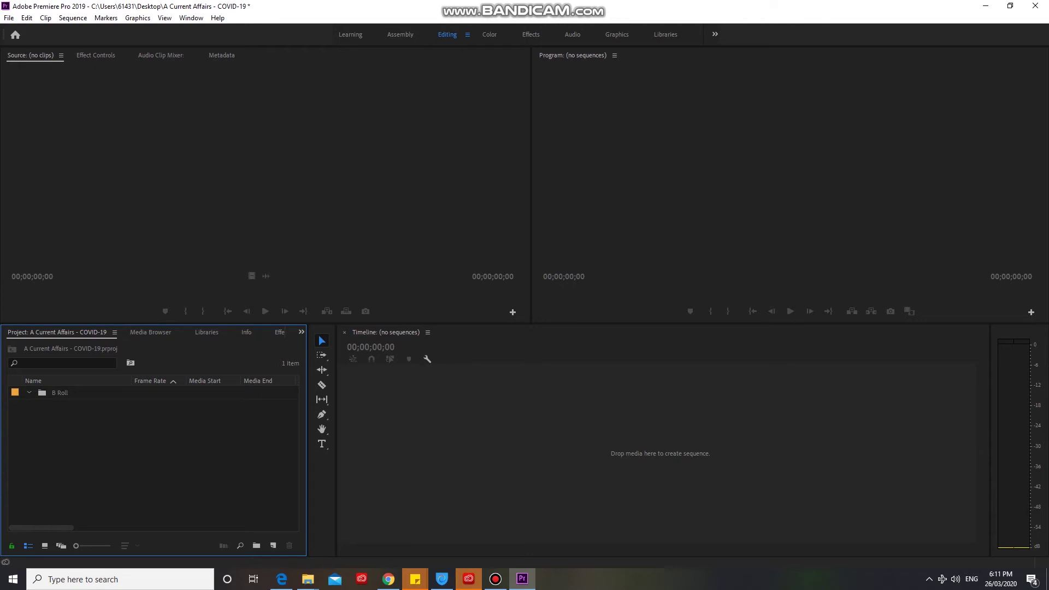
pyautogui.click(257, 546)
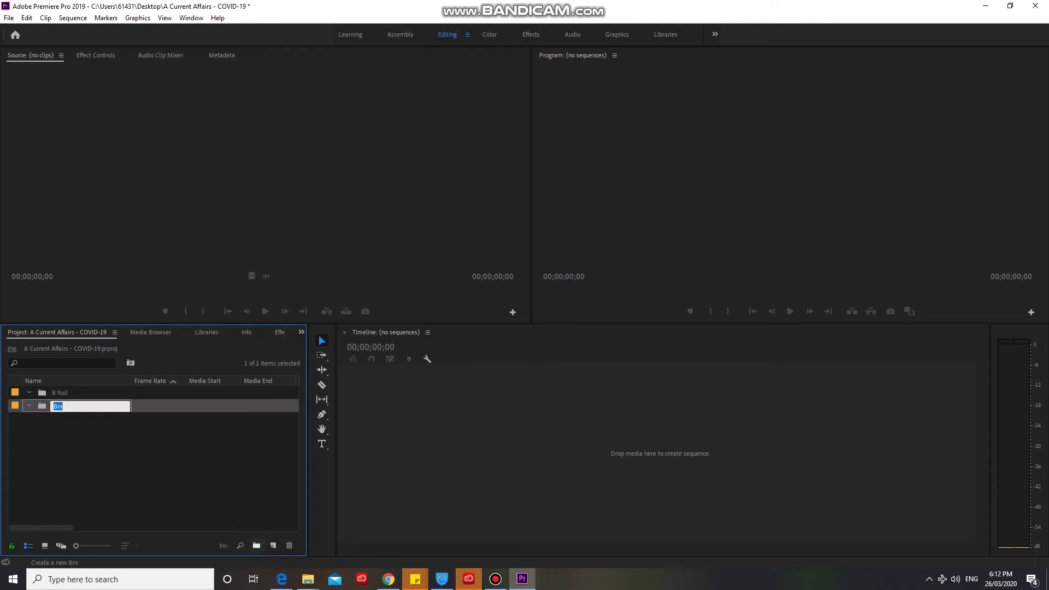
pyautogui.write('Interviews')
pyautogui.press('Tab')
pyautogui.press('Escape')
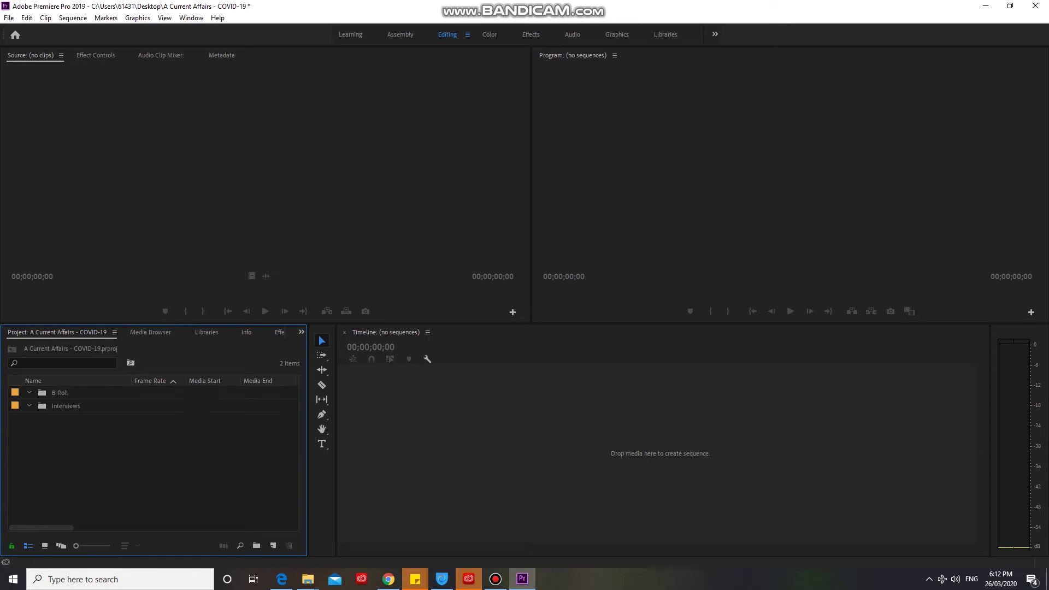
# - Add two more bins to the project, named "Music" and "Narration"
pyautogui.click(257, 546)
pyautogui.write('Music')
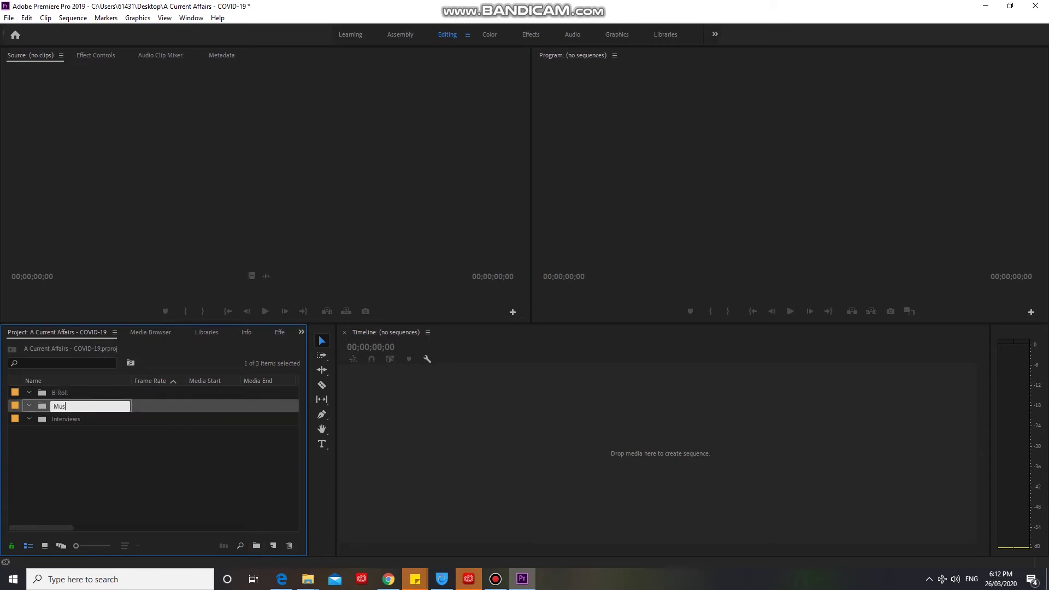
pyautogui.press('Tab')
pyautogui.press('Return')
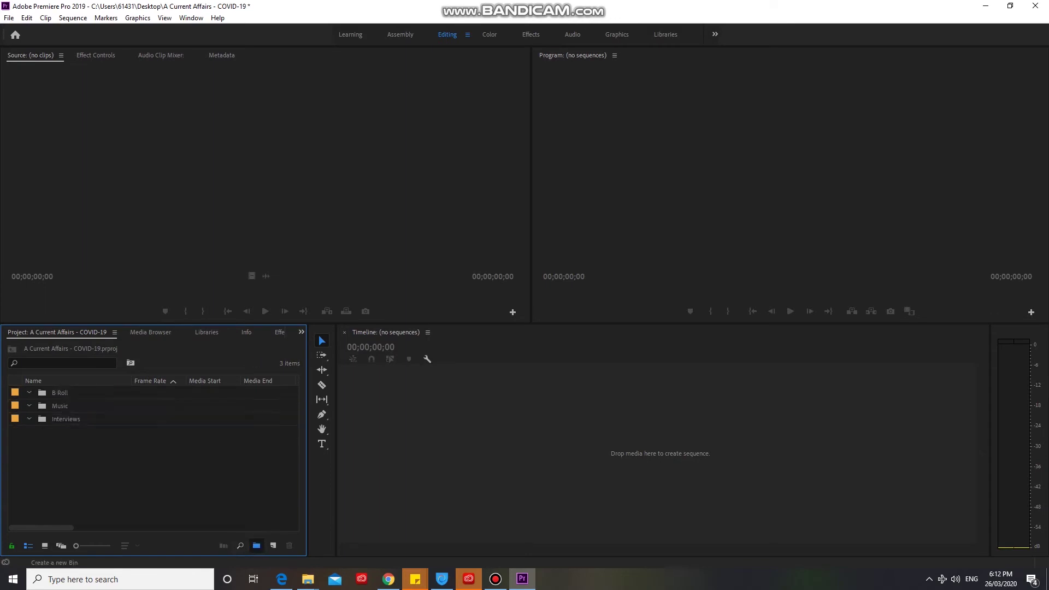
pyautogui.click(256, 545)
pyautogui.write('Narration')
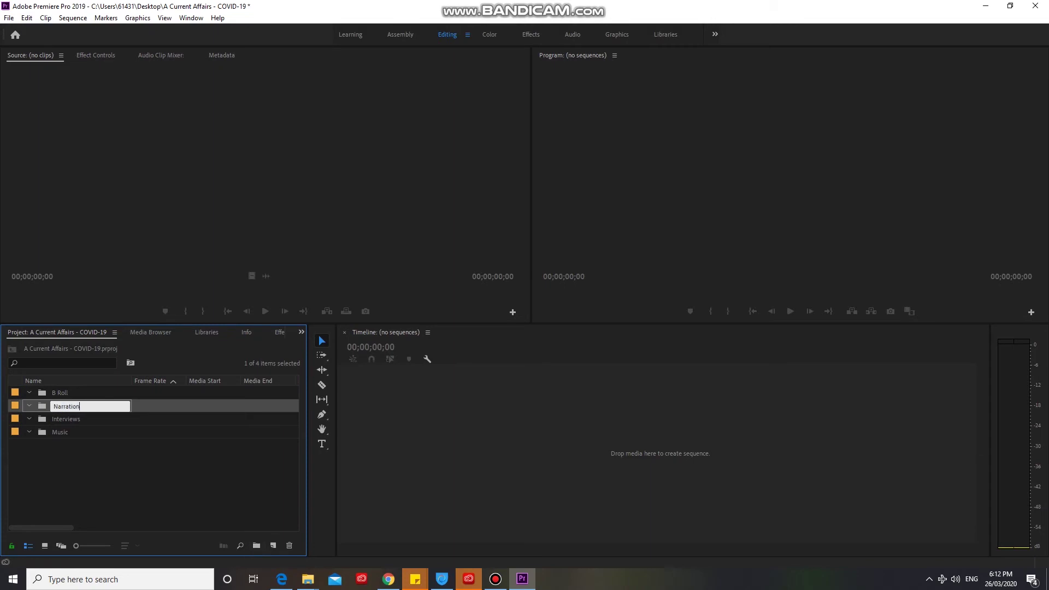
pyautogui.press('Tab')
pyautogui.press('Return')
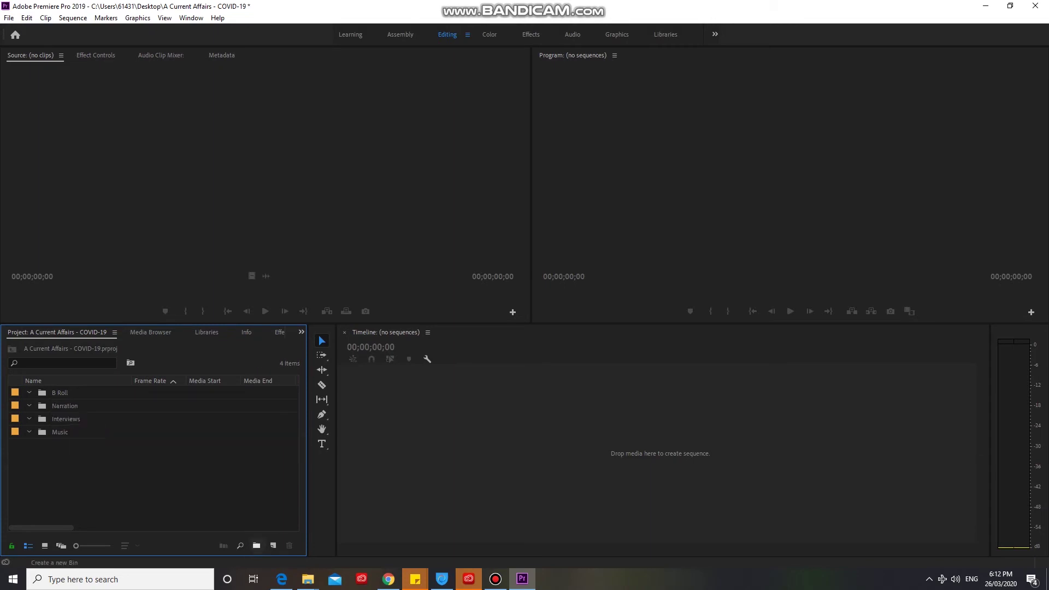
# - Add a bin named "Other - Visual" to the project
pyautogui.click(256, 545)
pyautogui.write('Other - Visual')
pyautogui.press('Tab')
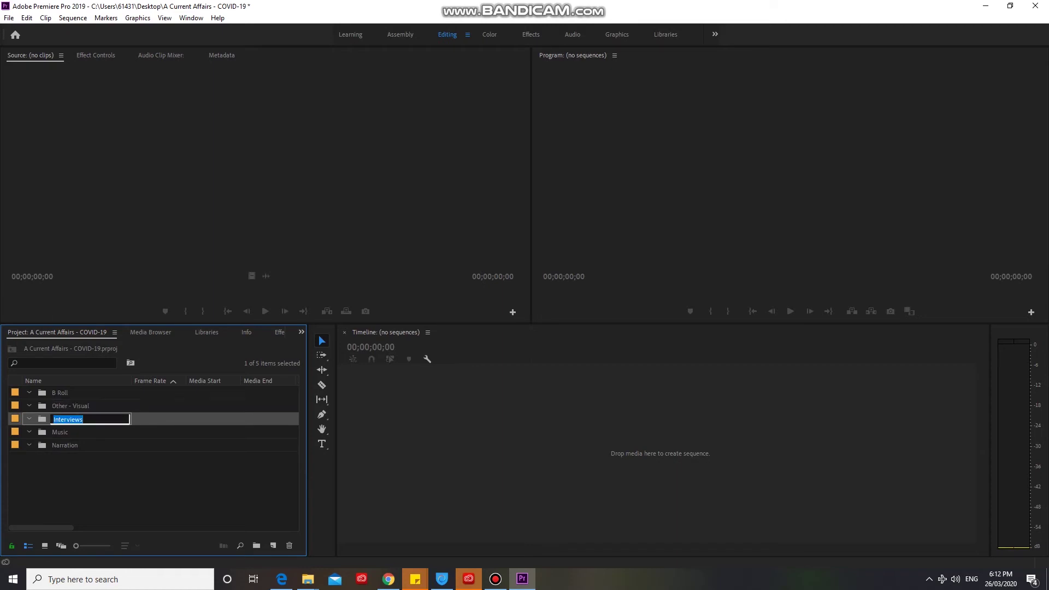
pyautogui.press('Escape')
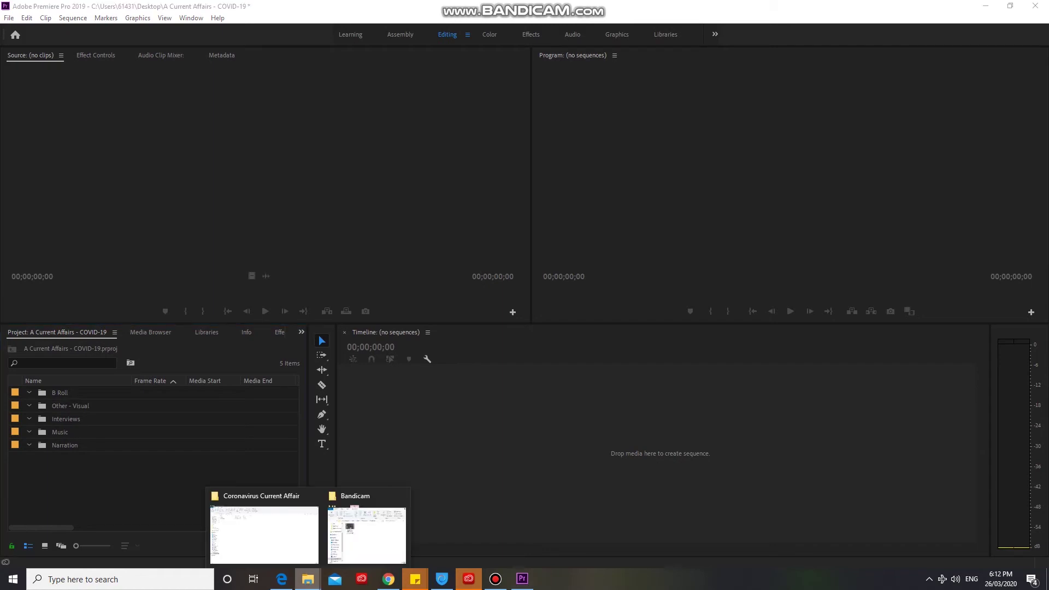
# - Switch to File Explorer, open the B-roll folder in Coronavirus Current Affair, and snap its window beside Premiere Pro
pyautogui.click(262, 527)
pyautogui.doubleClick(115, 118)
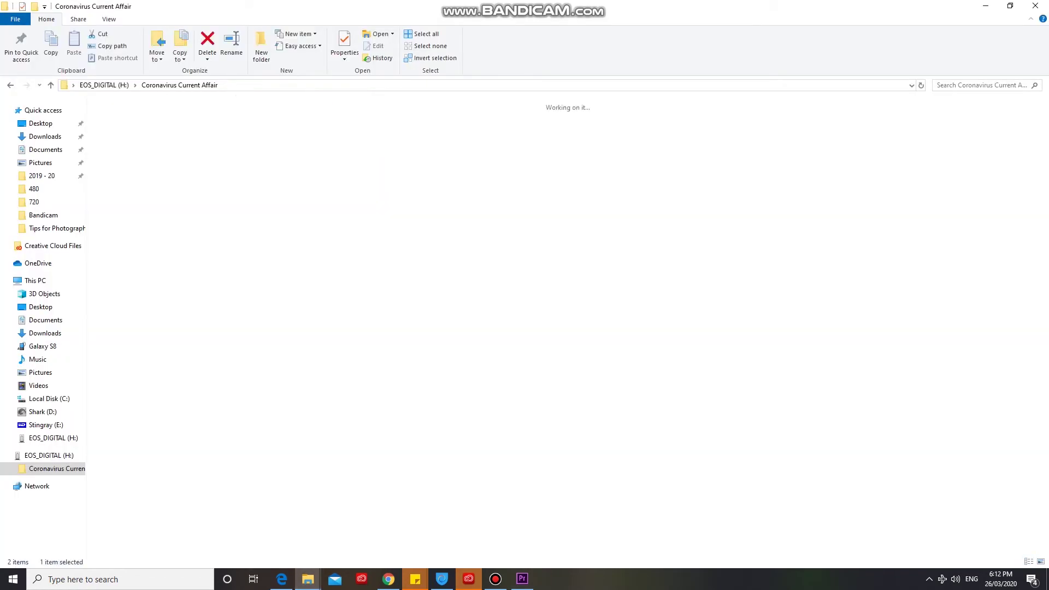
pyautogui.press('super+Right')
# - Look through the photos and video clips in the B-roll folder
pyautogui.click(692, 191)
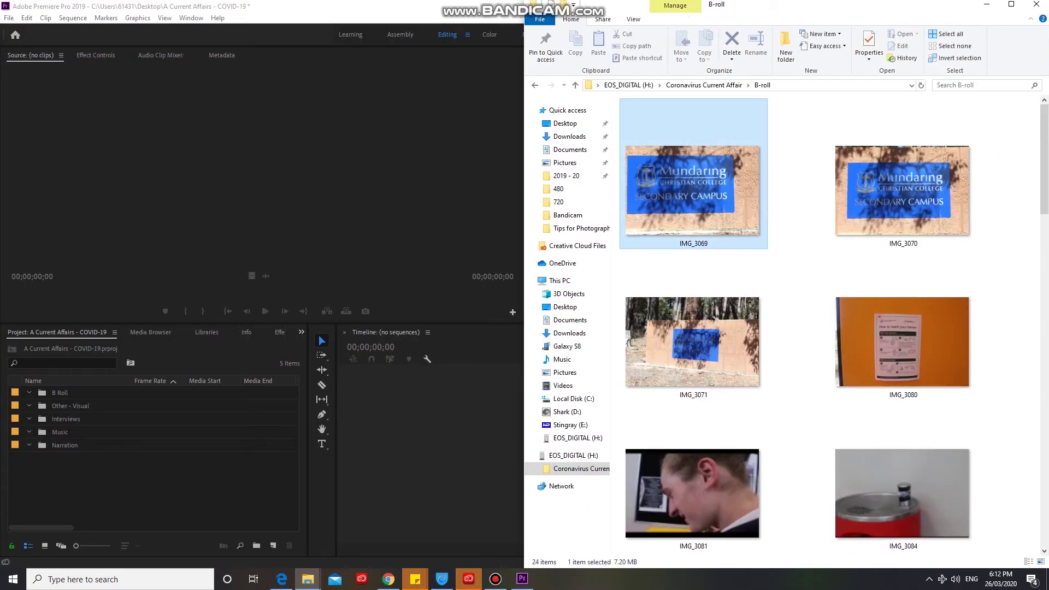
pyautogui.scroll(-3, 825, 325)
pyautogui.scroll(-5, 792, 323)
pyautogui.scroll(4, 793, 323)
pyautogui.scroll(-6, 793, 323)
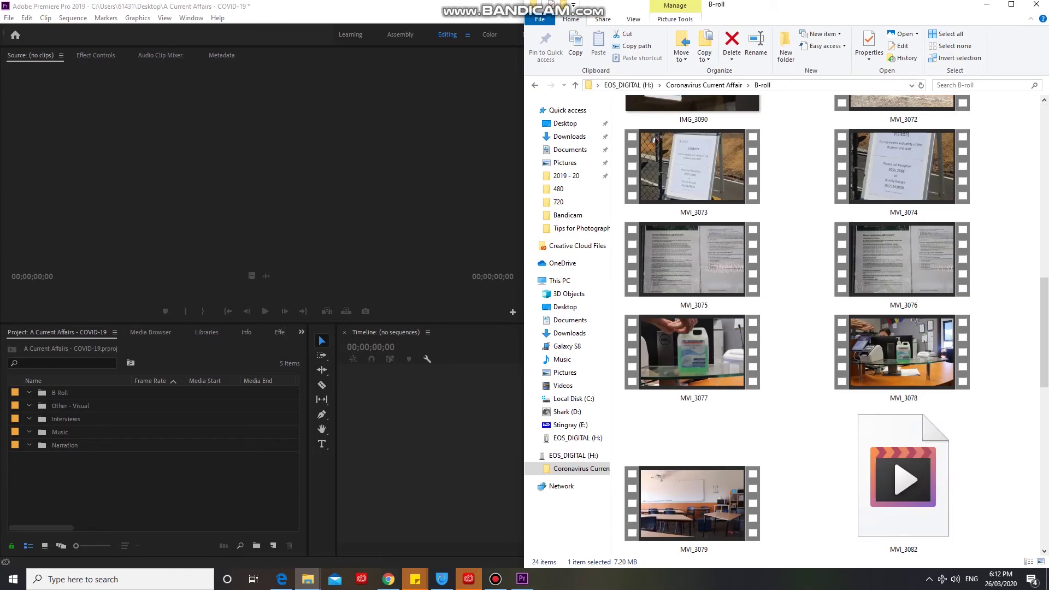
pyautogui.scroll(9, 793, 322)
pyautogui.scroll(-6, 825, 325)
pyautogui.scroll(3, 825, 325)
# - Import the video clips MVI_3072 through MVI_3092 from the B-roll folder into the project's B Roll bin
pyautogui.click(902, 363)
pyautogui.scroll(-5, 902, 251)
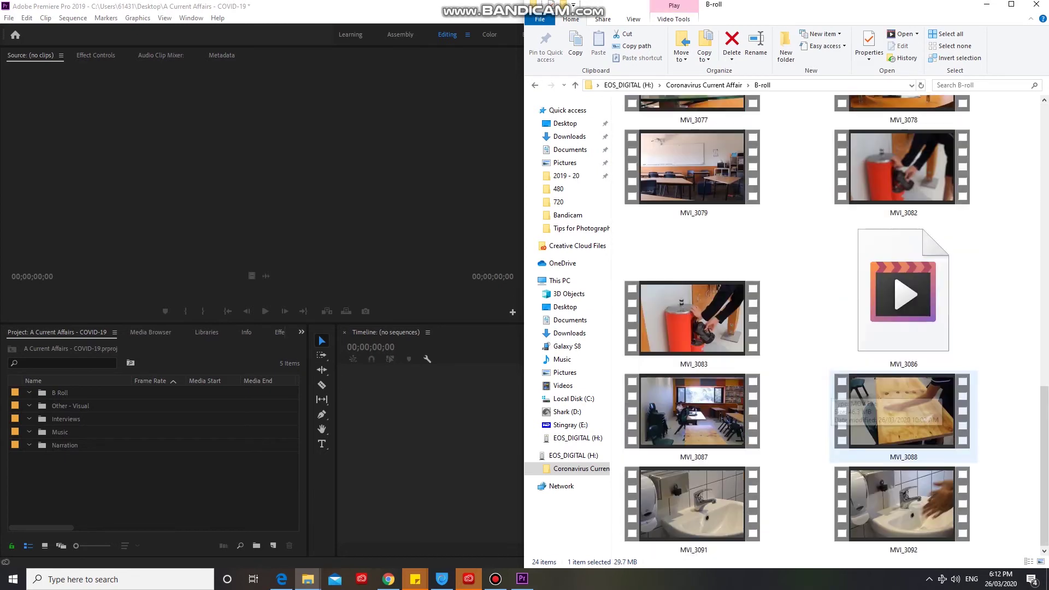
pyautogui.scroll(5, 902, 252)
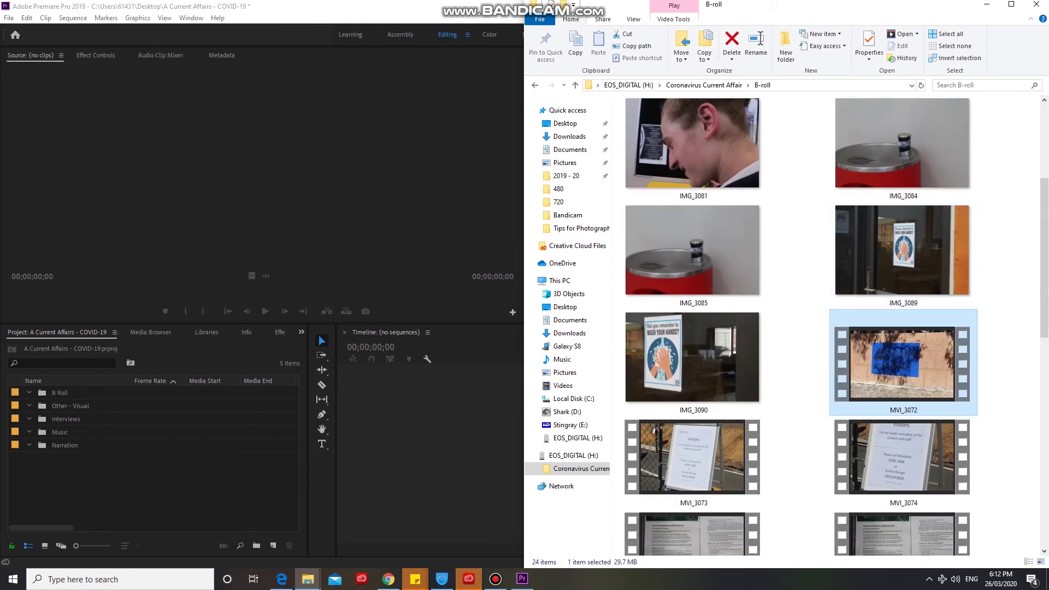
pyautogui.scroll(-5, 924, 366)
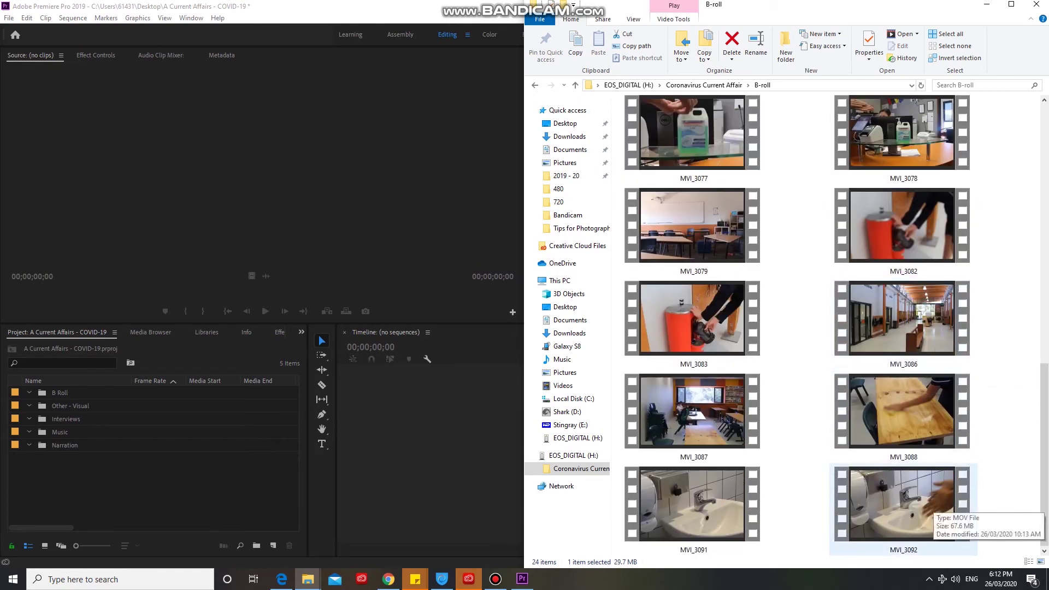
pyautogui.keyDown('shift'); pyautogui.click(929, 500); pyautogui.keyUp('shift')
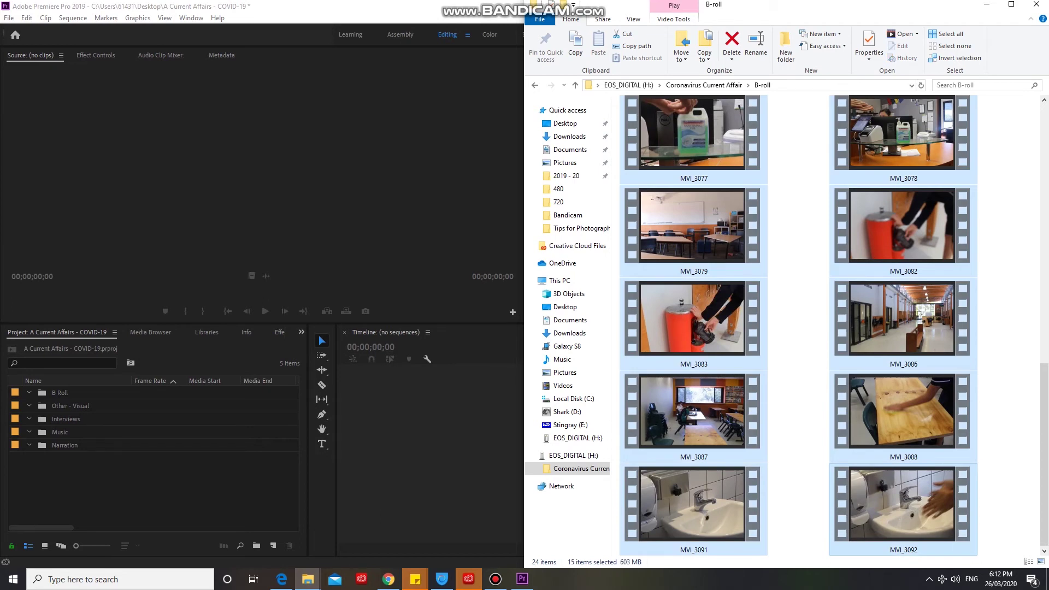
pyautogui.scroll(5, 902, 382)
pyautogui.moveTo(901, 383); pyautogui.dragTo(60, 393)
# - Switch the B-roll folder to Details view and select the MOV files MVI_3072 through MVI_3092
pyautogui.rightClick(1011, 167)
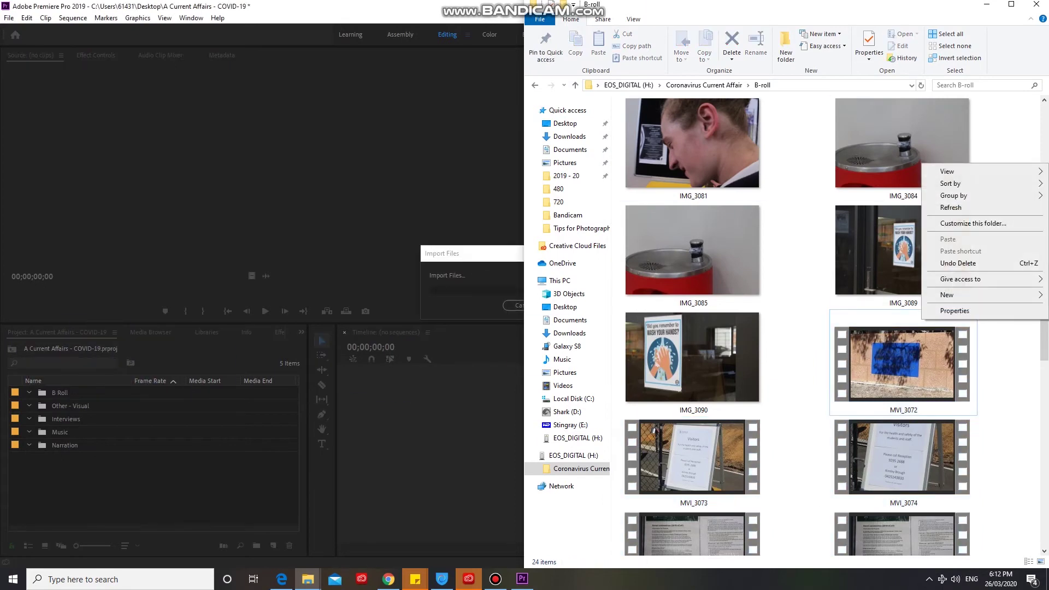
pyautogui.moveTo(957, 171)
pyautogui.click(853, 231)
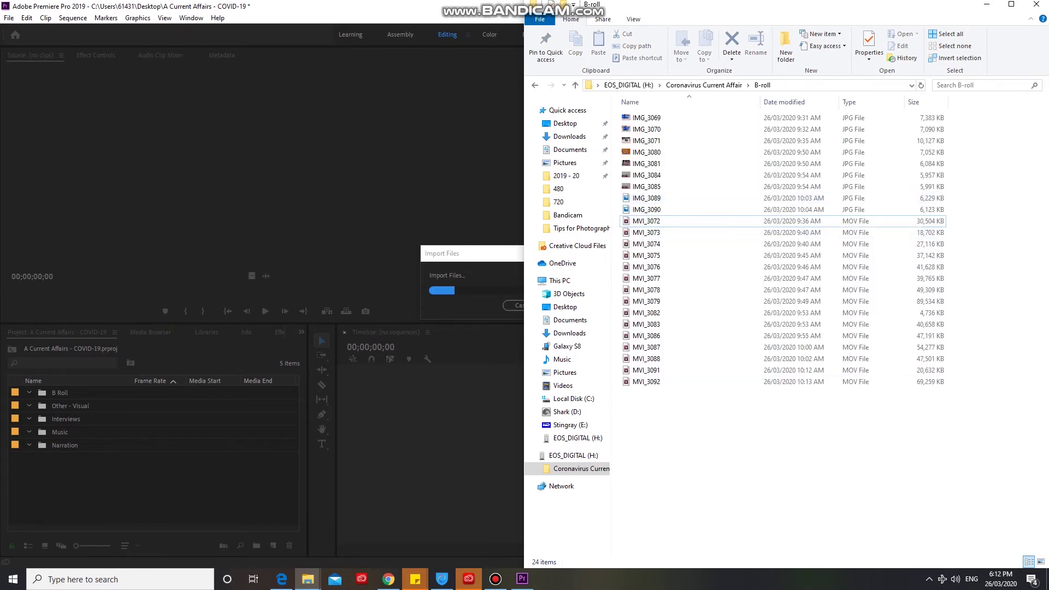
pyautogui.moveTo(973, 421); pyautogui.dragTo(653, 217)
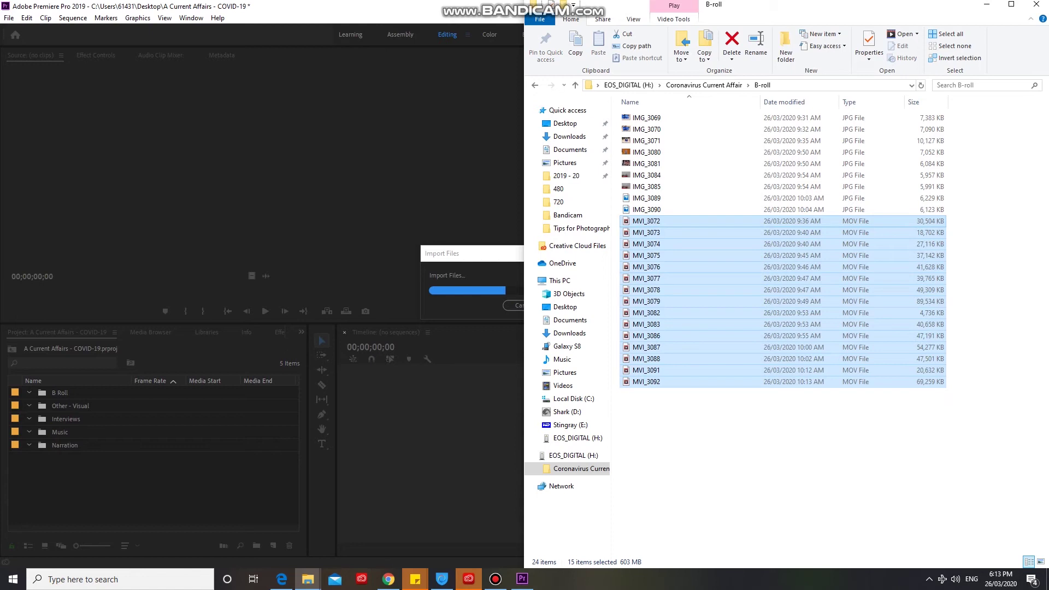
# - Show the B-roll folder as extra large icons and open the Interviews folder within Coronavirus Current Affair
pyautogui.rightClick(781, 448)
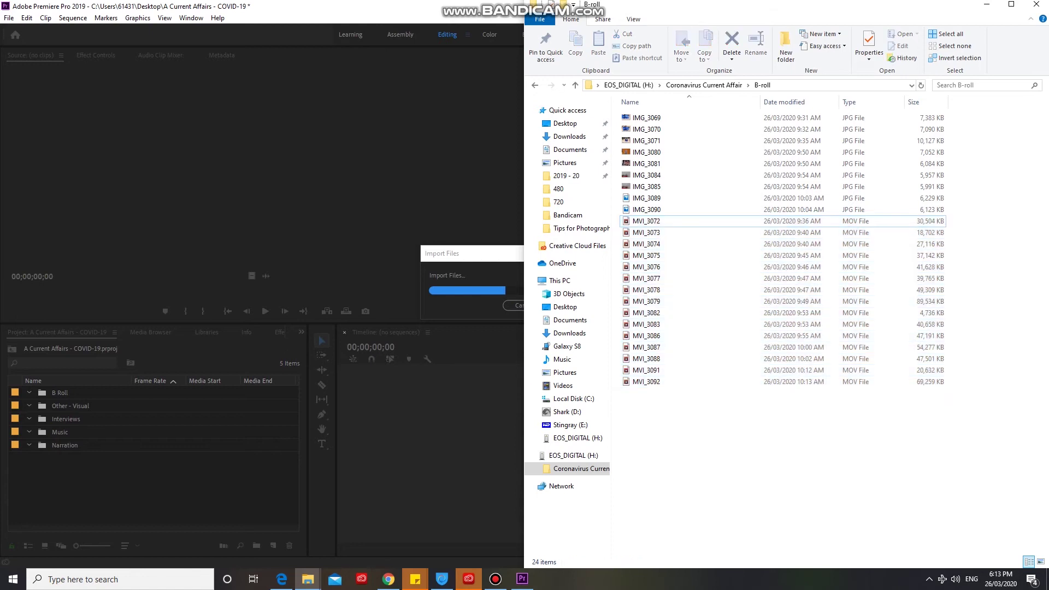
pyautogui.moveTo(806, 300)
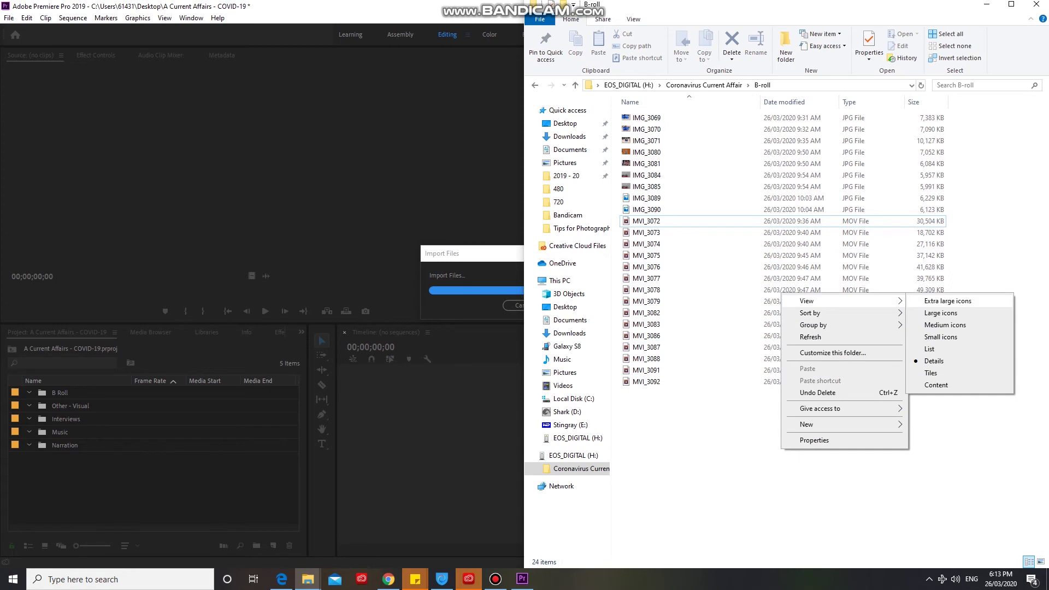
pyautogui.click(948, 301)
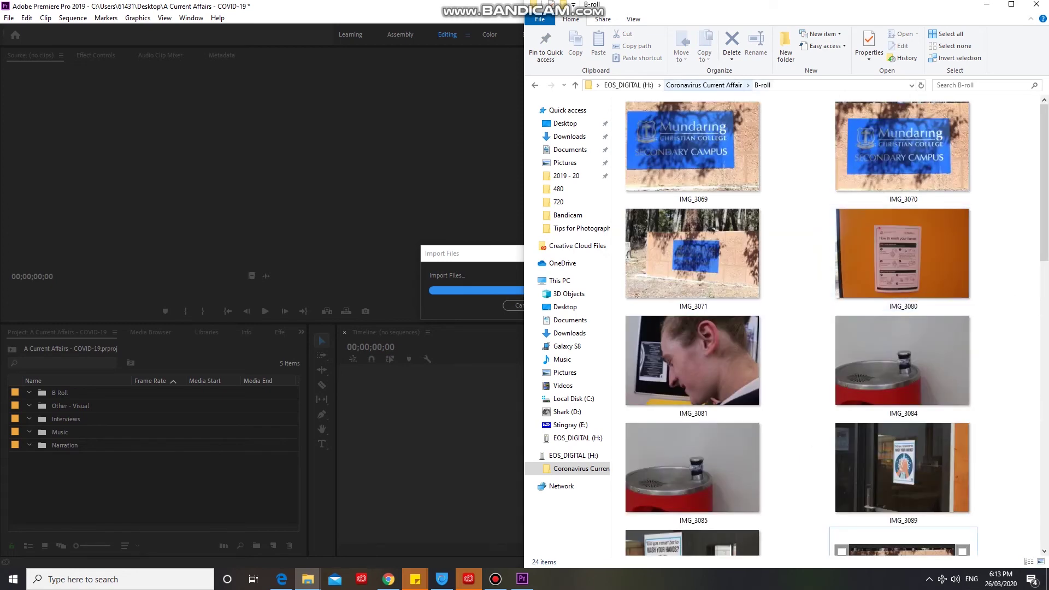
pyautogui.click(703, 85)
pyautogui.doubleClick(696, 129)
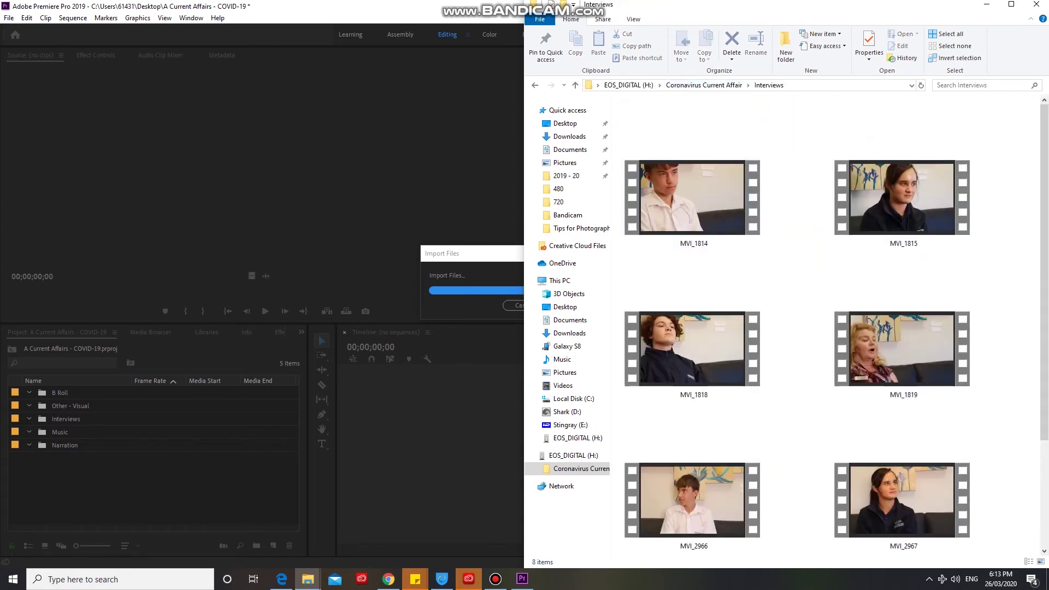
# - Look through the interview clips MVI_1814 through MVI_2971 to identify the interviewee and camera angle in each
pyautogui.scroll(-3, 798, 328)
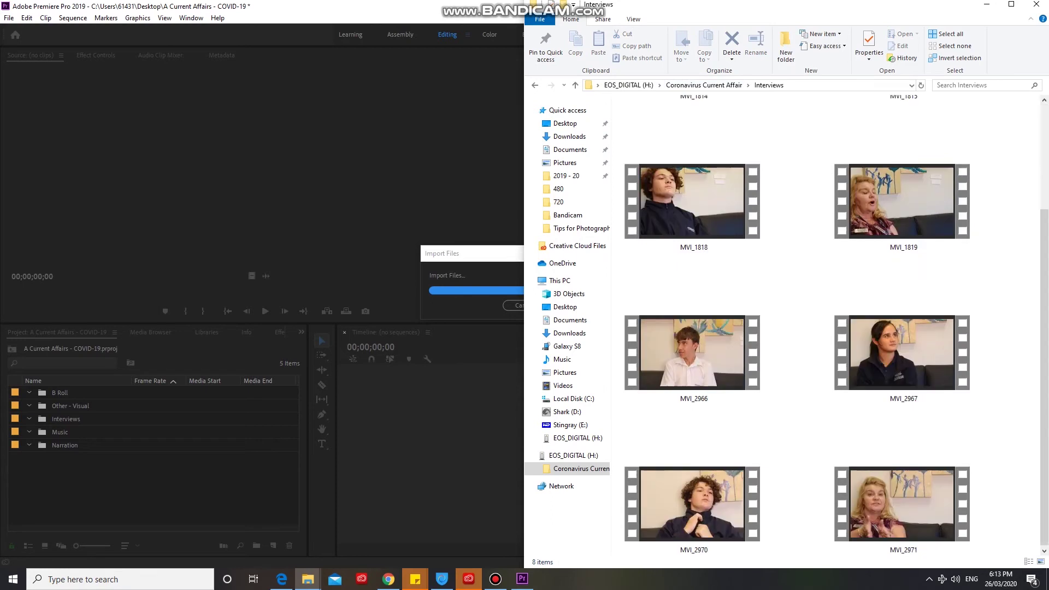
pyautogui.scroll(3, 798, 327)
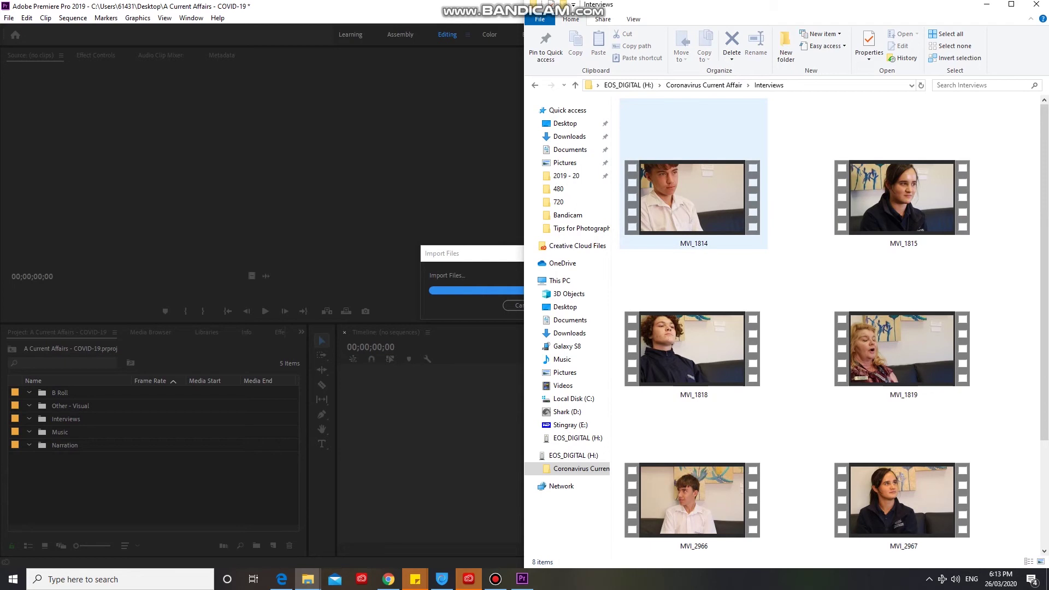
pyautogui.click(692, 197)
pyautogui.click(692, 349)
pyautogui.click(901, 198)
pyautogui.click(901, 348)
pyautogui.click(692, 500)
pyautogui.scroll(-3, 798, 328)
pyautogui.click(902, 352)
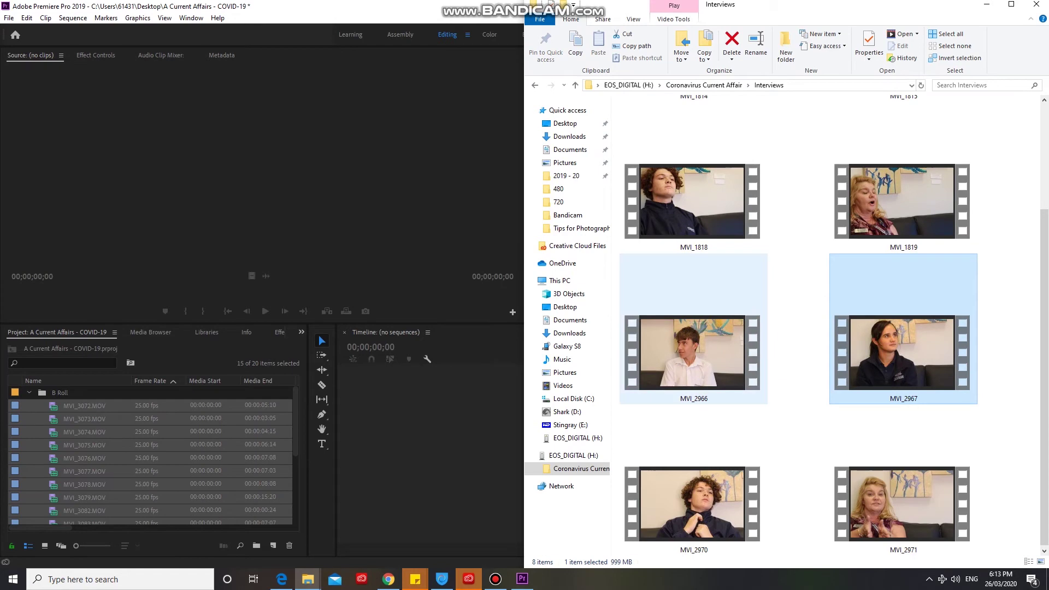
pyautogui.click(693, 501)
pyautogui.click(693, 350)
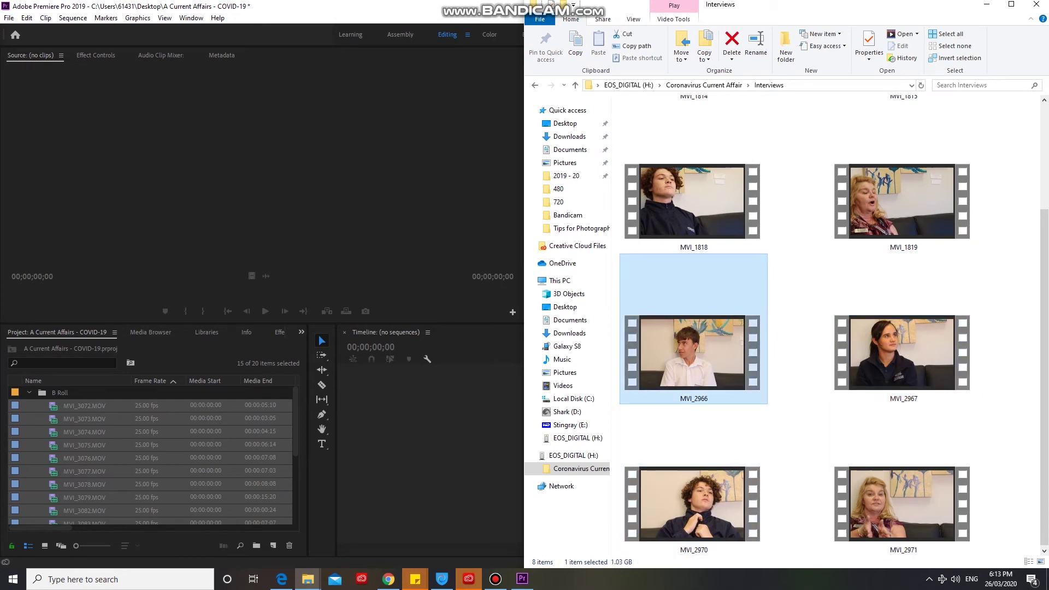
# - Rename the interview clip MVI_1814 with the interviewee's first name followed by S
pyautogui.scroll(3, 693, 350)
pyautogui.rightClick(705, 231)
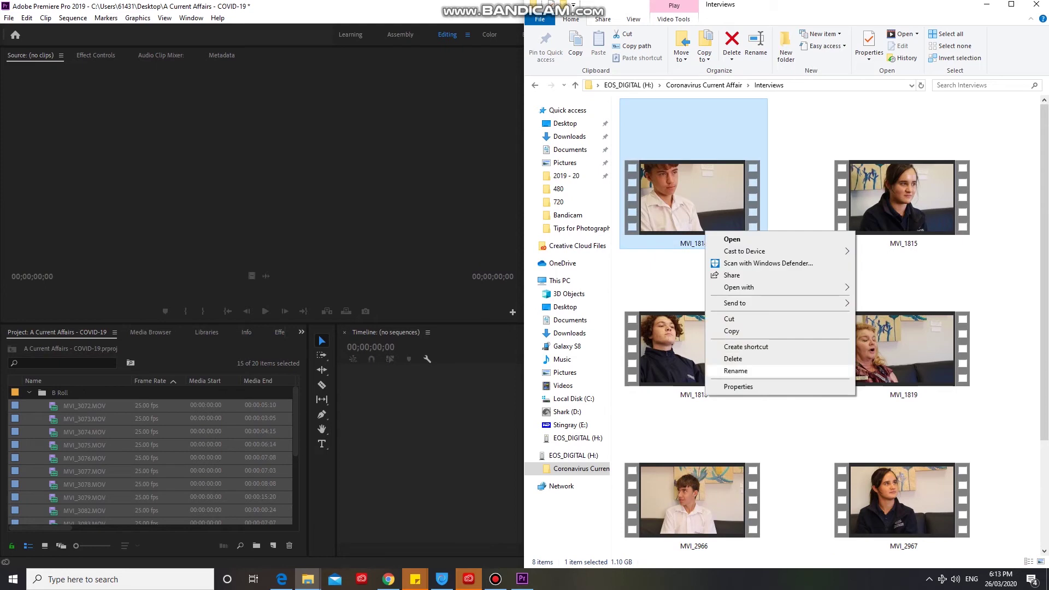
pyautogui.click(735, 370)
pyautogui.write('Matt ')
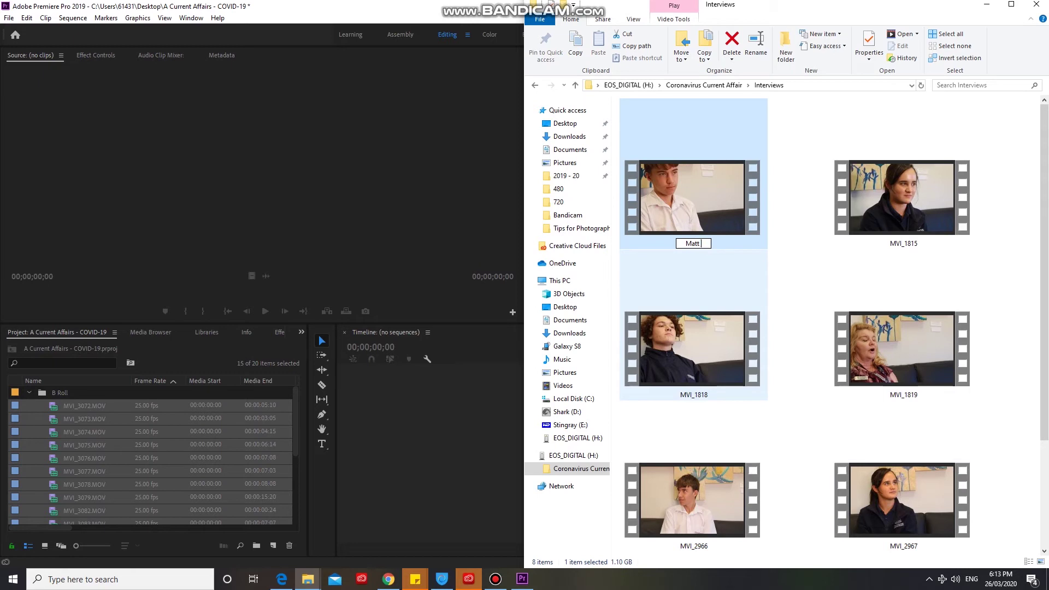
pyautogui.write('S')
pyautogui.press('Return')
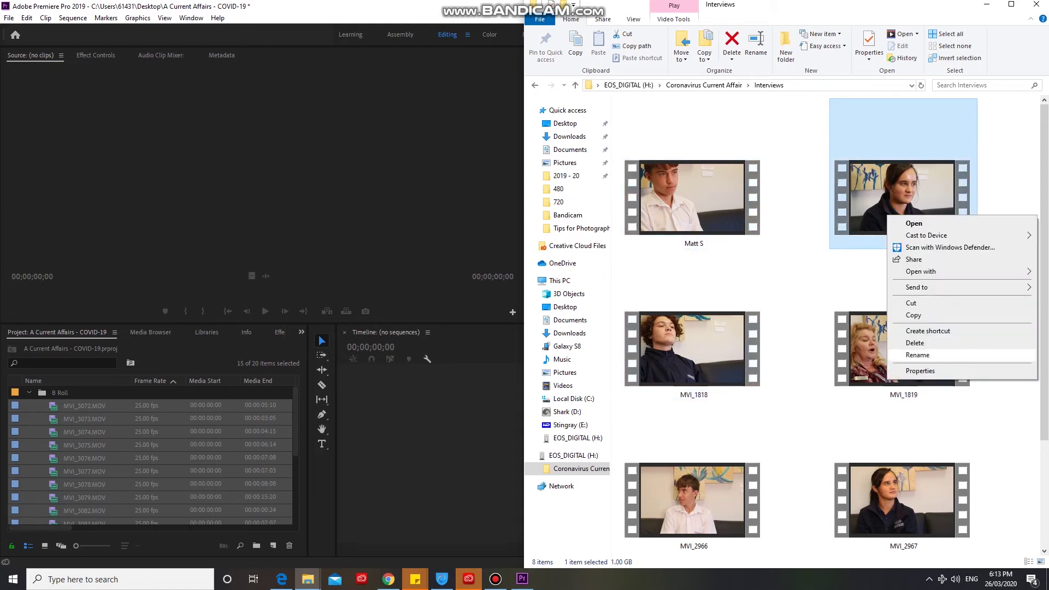
# - Rename the interview clip MVI_1815 with the interviewee's first name followed by S
pyautogui.click(918, 354)
pyautogui.write('Layla S')
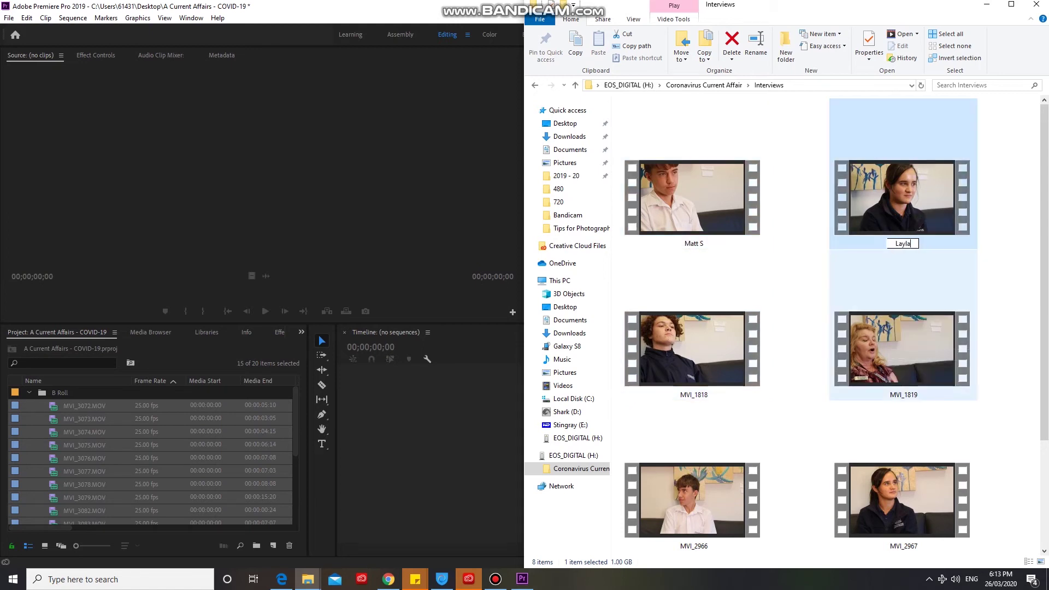
pyautogui.press('Return')
# - Rename the interview clip MVI_1818 with the interviewee's first name followed by S
pyautogui.click(753, 375)
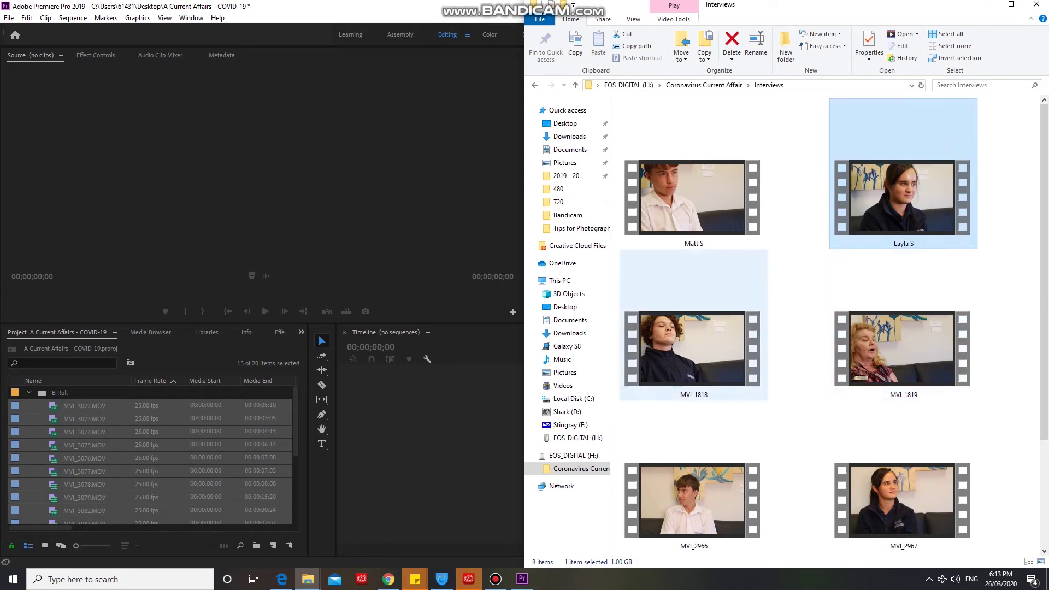
pyautogui.rightClick(753, 375)
pyautogui.click(778, 514)
pyautogui.write('Br')
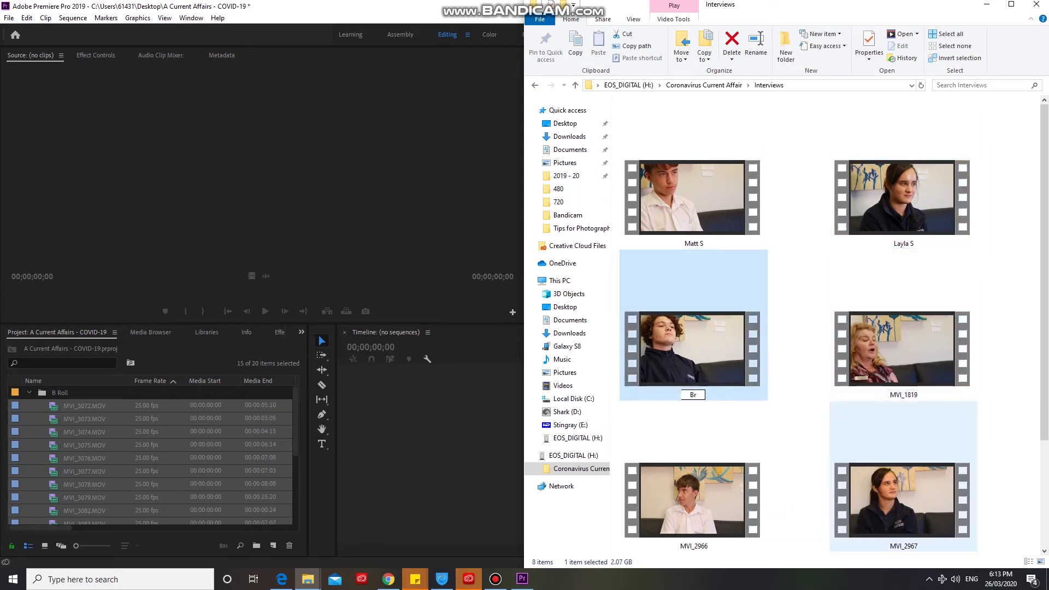
pyautogui.write('odee S')
pyautogui.press('Return')
# - Rename the interview clip MVI_1819 with the interviewee's title and surname followed by S
pyautogui.rightClick(900, 364)
pyautogui.click(929, 503)
pyautogui.write('E')
pyautogui.press('BackSpace')
pyautogui.write('M')
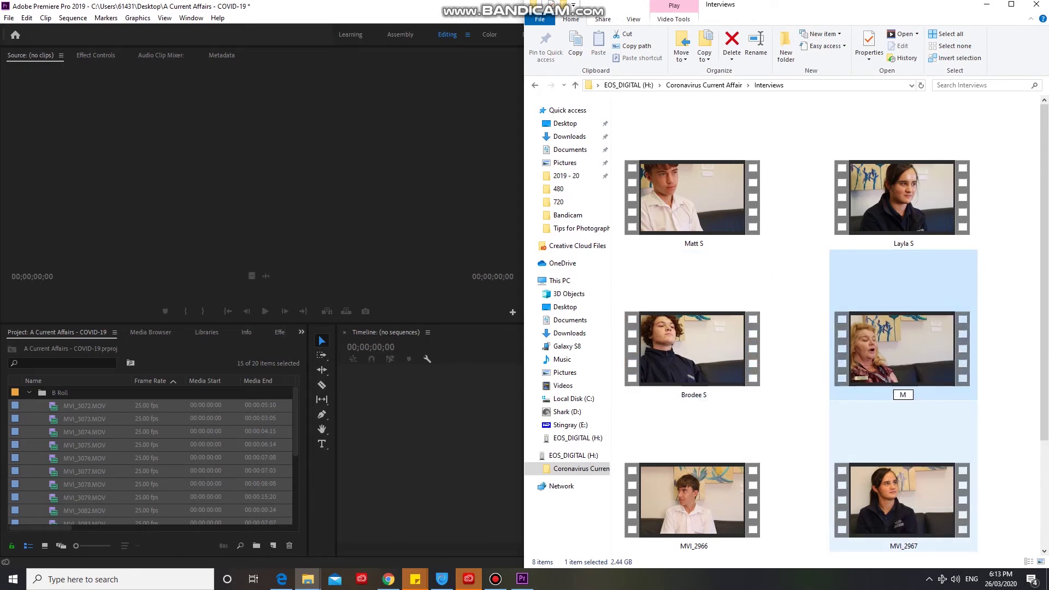
pyautogui.write('rs Ellery S')
pyautogui.press('Return')
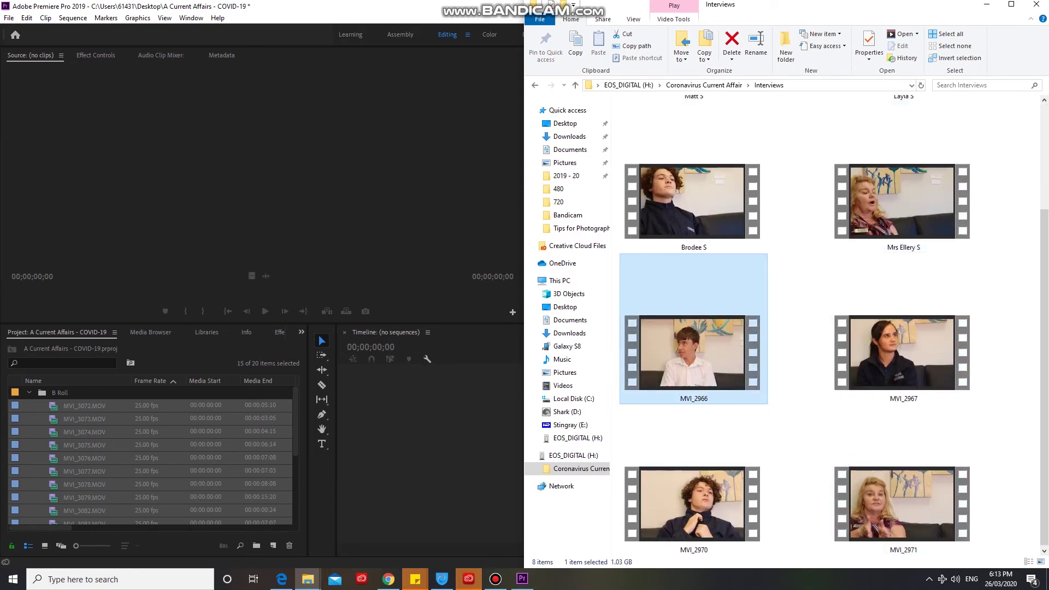
# - Rename the interview clip MVI_2966 with the interviewee's first name followed by F
pyautogui.rightClick(723, 390)
pyautogui.click(754, 529)
pyautogui.write('Matt F')
pyautogui.press('Return')
# - Rename the interview clip MVI_2967 with the interviewee's first name followed by Front
pyautogui.rightClick(871, 383)
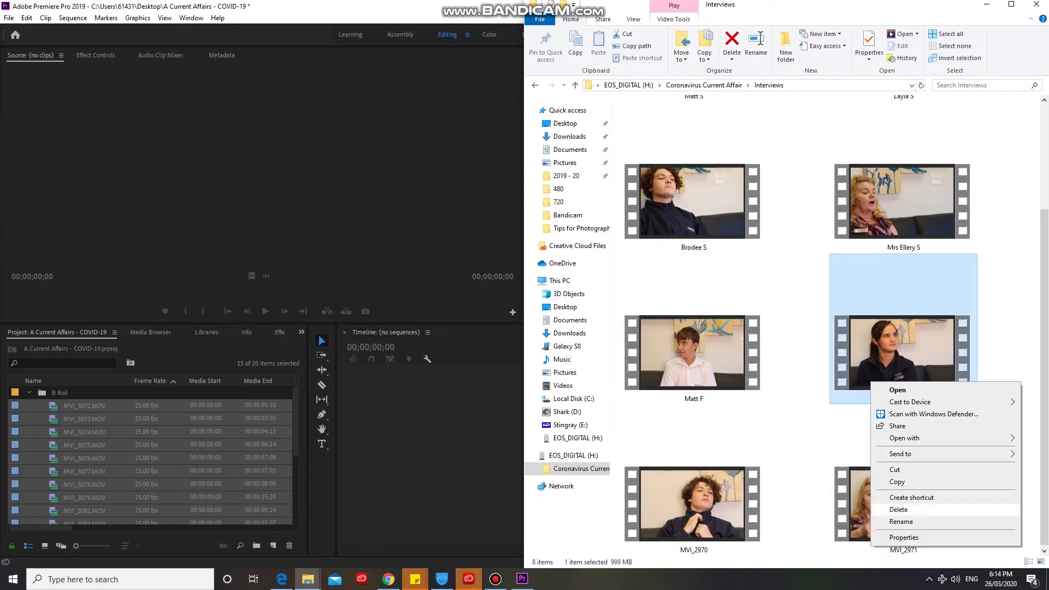
pyautogui.click(901, 522)
pyautogui.press('BackSpace')
pyautogui.write('Layla Front')
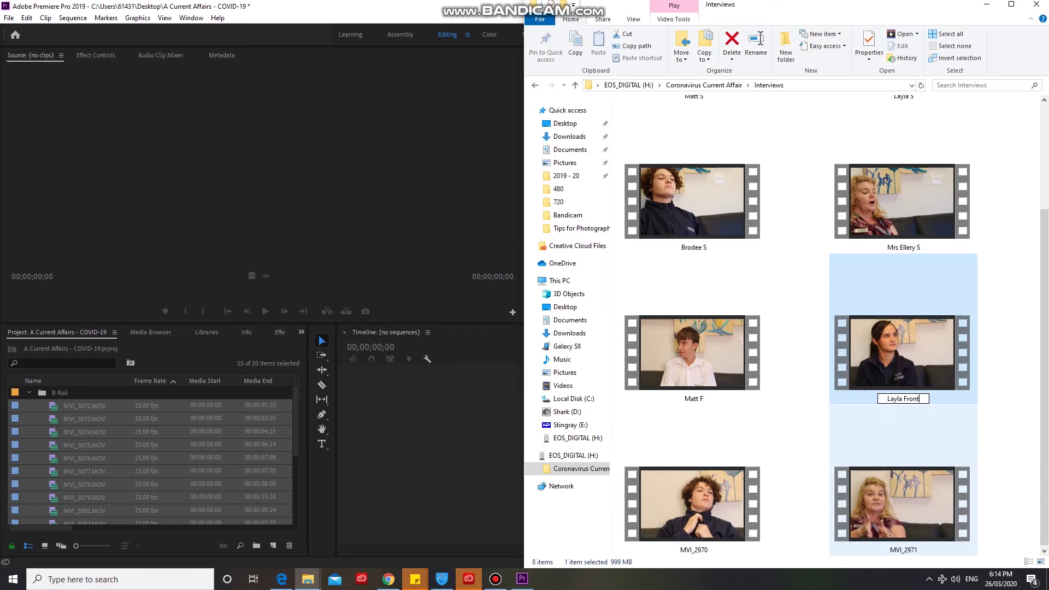
pyautogui.press('Return')
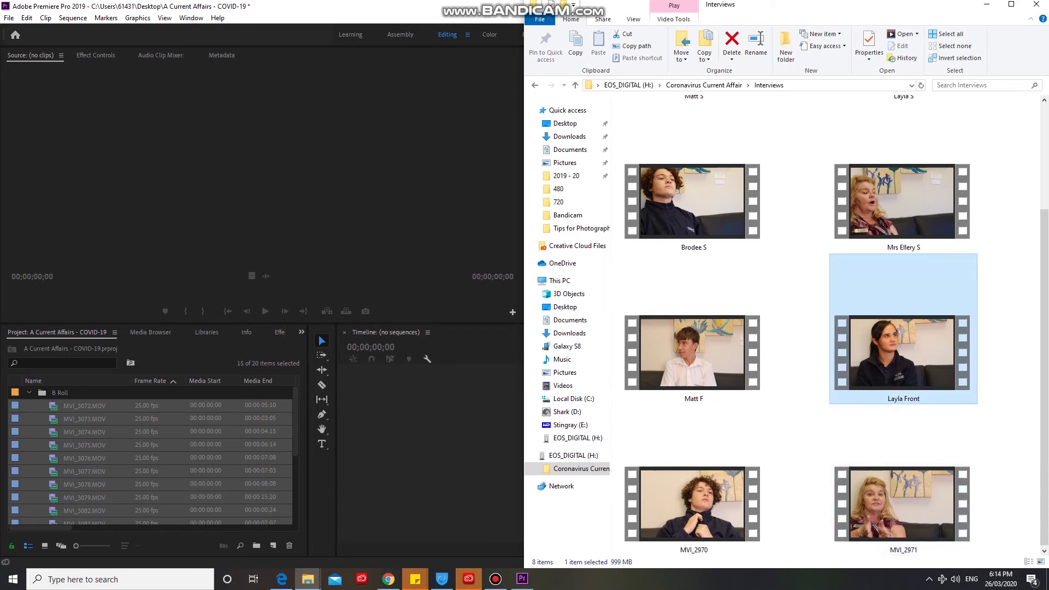
# - Rename the interview clip MVI_2970 with the interviewee's first name followed by F
pyautogui.rightClick(682, 534)
pyautogui.click(710, 511)
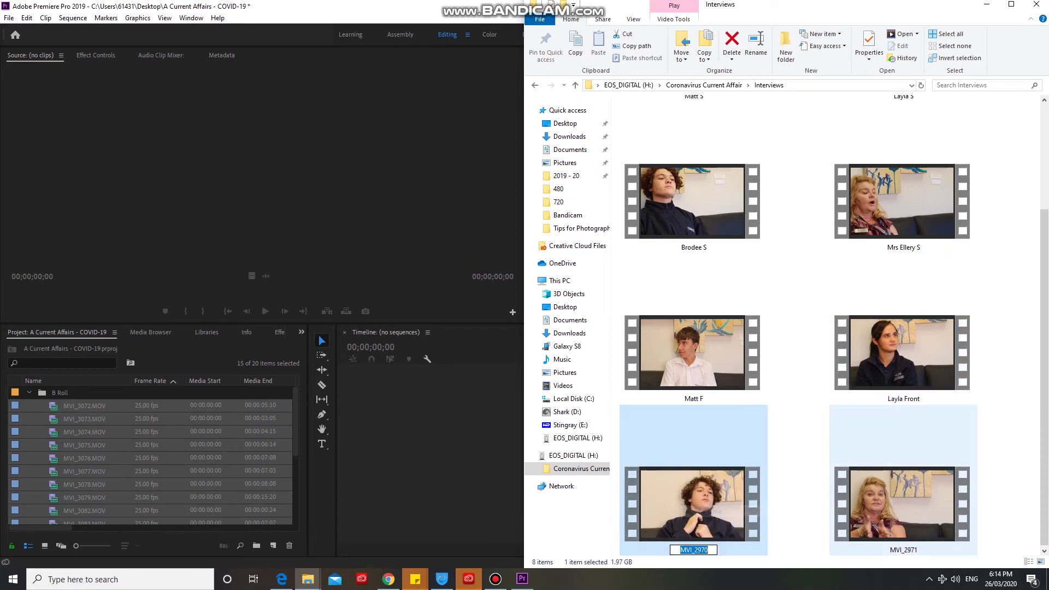
pyautogui.press('BackSpace')
pyautogui.write('Brodee F')
pyautogui.press('Return')
# - Rename the interview clip MVI_2971 with the interviewee's title and surname followed by F
pyautogui.rightClick(901, 489)
pyautogui.click(929, 464)
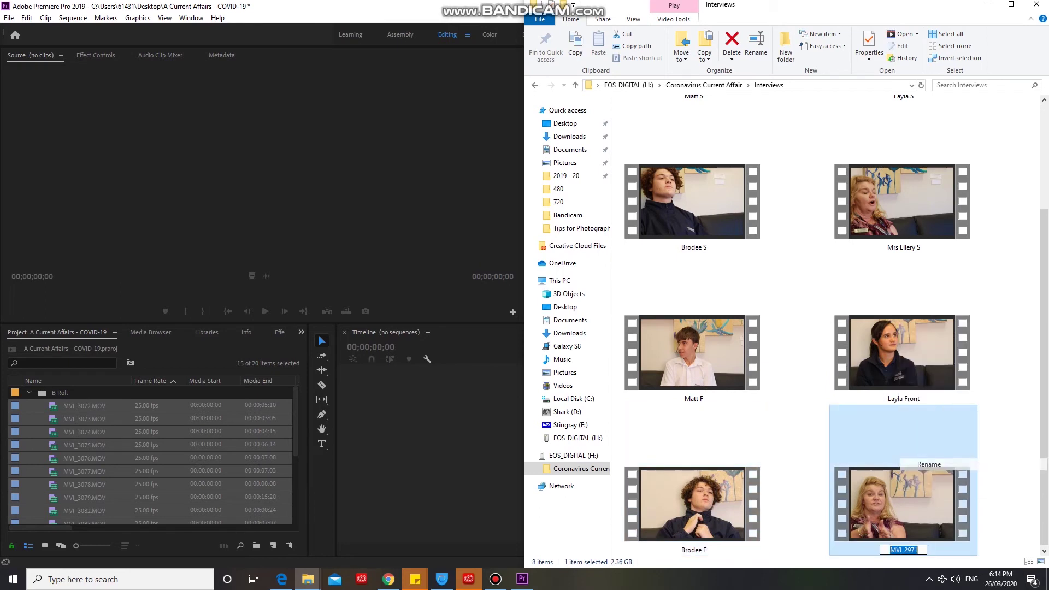
pyautogui.press('BackSpace')
pyautogui.write('Mrs Ellery')
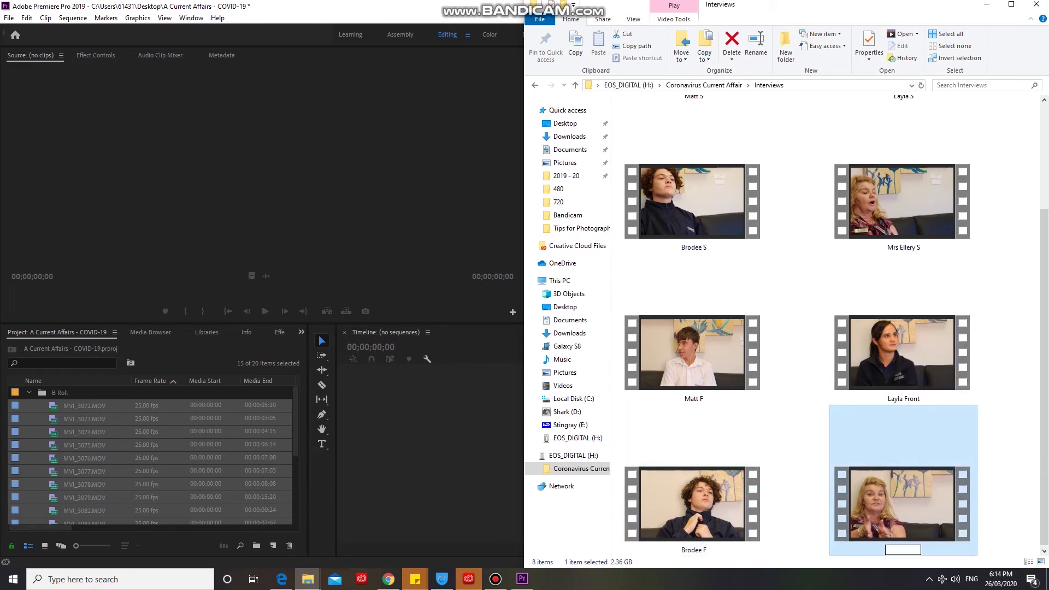
pyautogui.press('Return')
# - Shorten the suffix Front to F in the name of the interview clip that carries it
pyautogui.rightClick(900, 388)
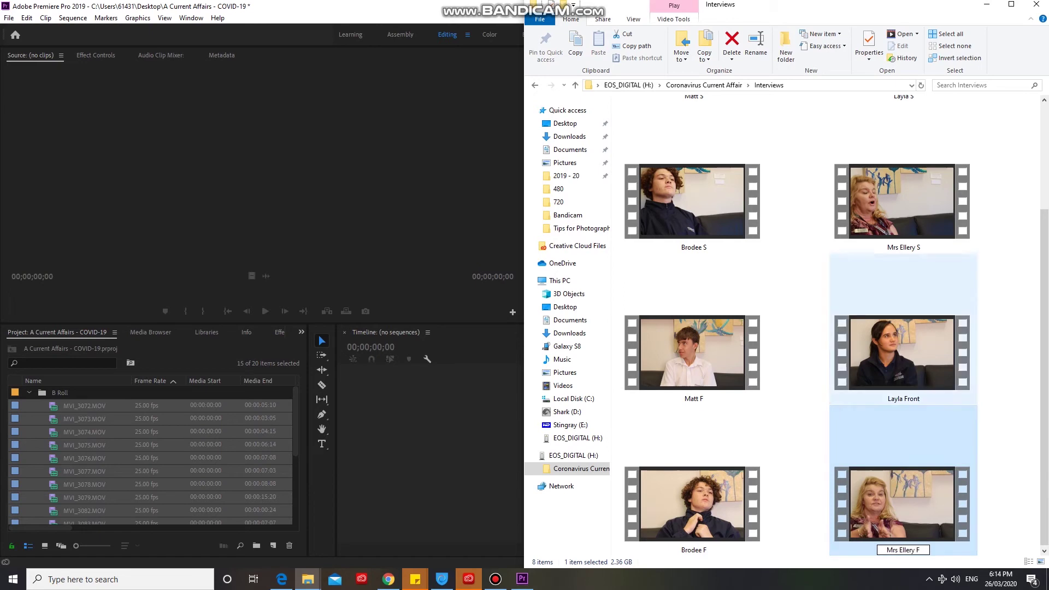
pyautogui.click(929, 527)
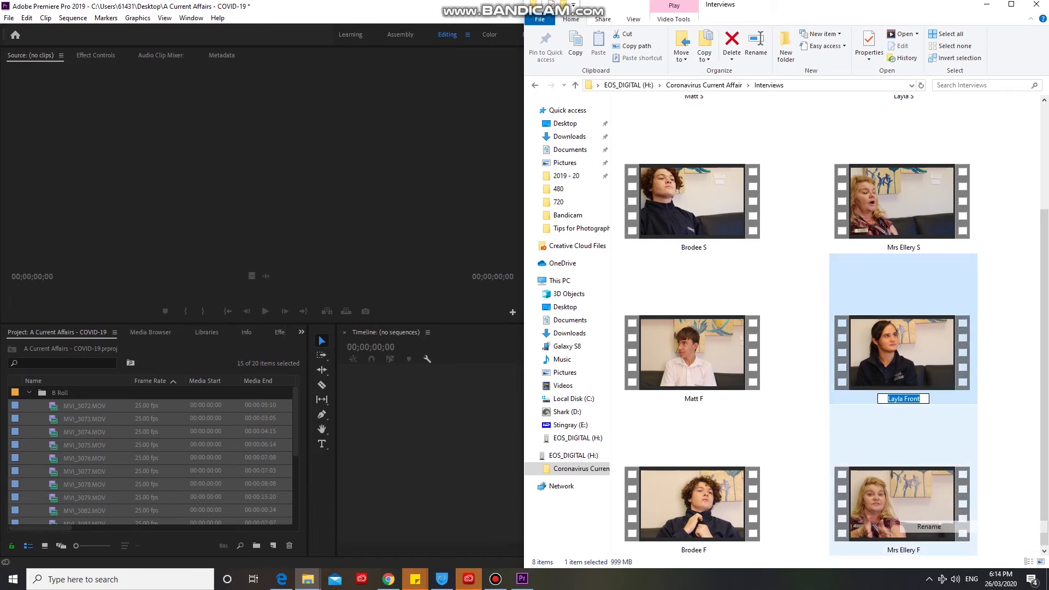
pyautogui.press('End')
pyautogui.press('BackSpace')
pyautogui.press('BackSpace')
pyautogui.press('BackSpace')
pyautogui.press('BackSpace')
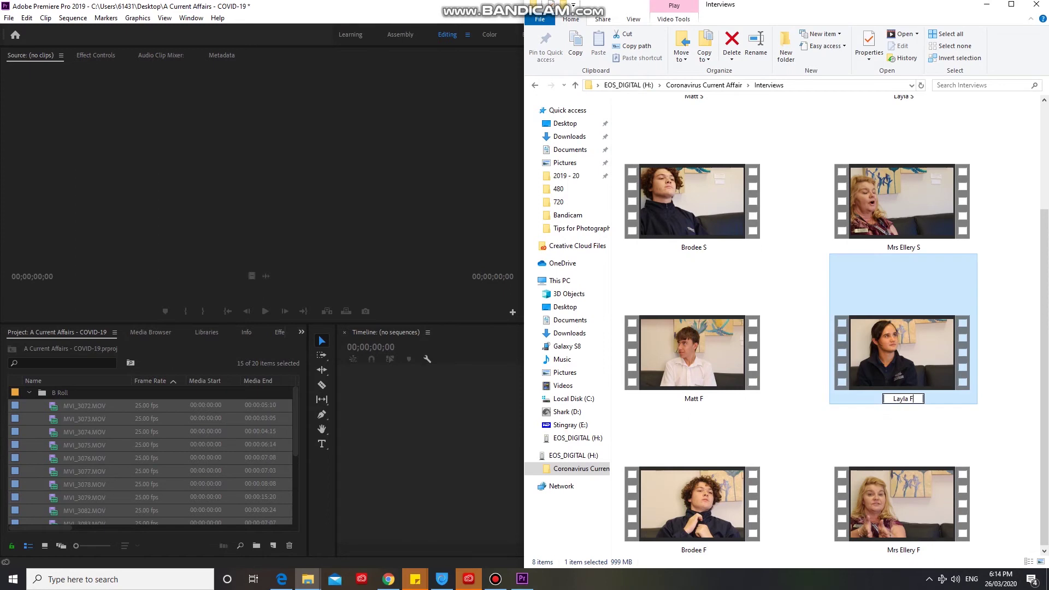
pyautogui.press('Return')
# - Collapse the project's B Roll bin and import all eight clips of the Interviews folder into the Interviews bin
pyautogui.hotkey('ctrl', 'a')
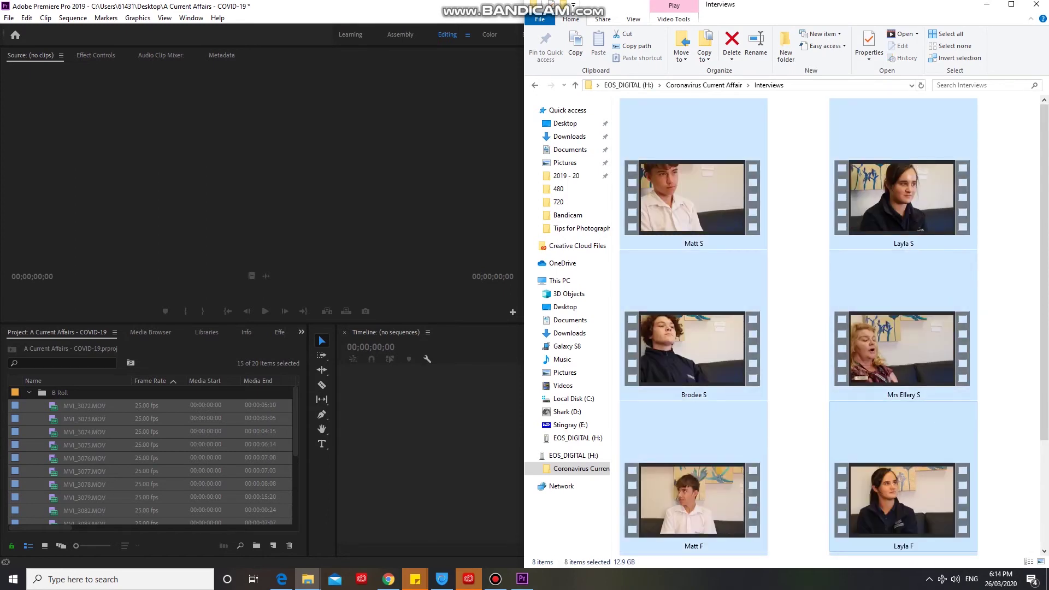
pyautogui.click(29, 393)
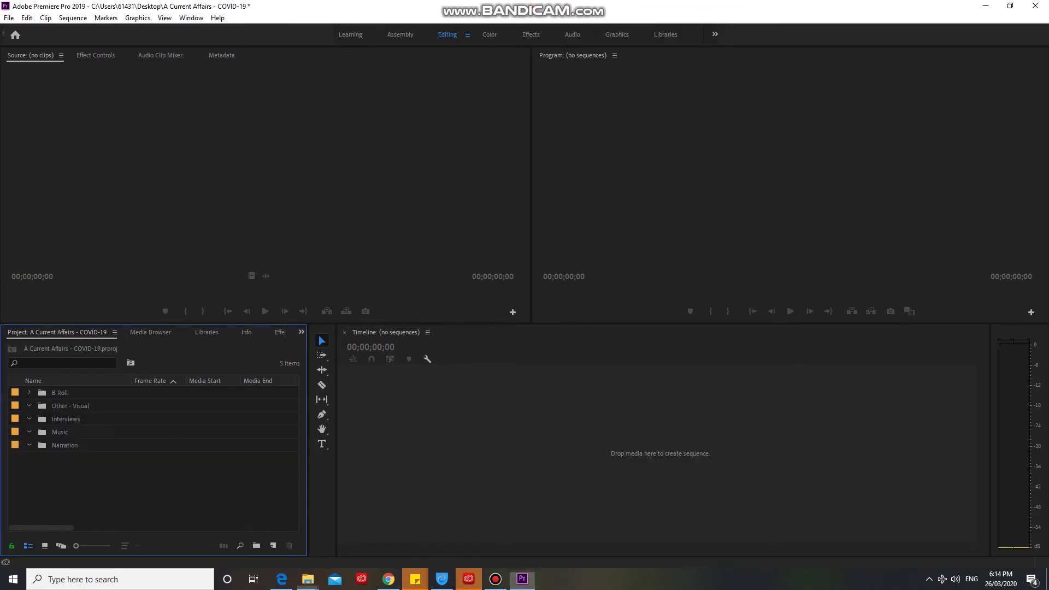
pyautogui.click(307, 579)
pyautogui.moveTo(308, 579)
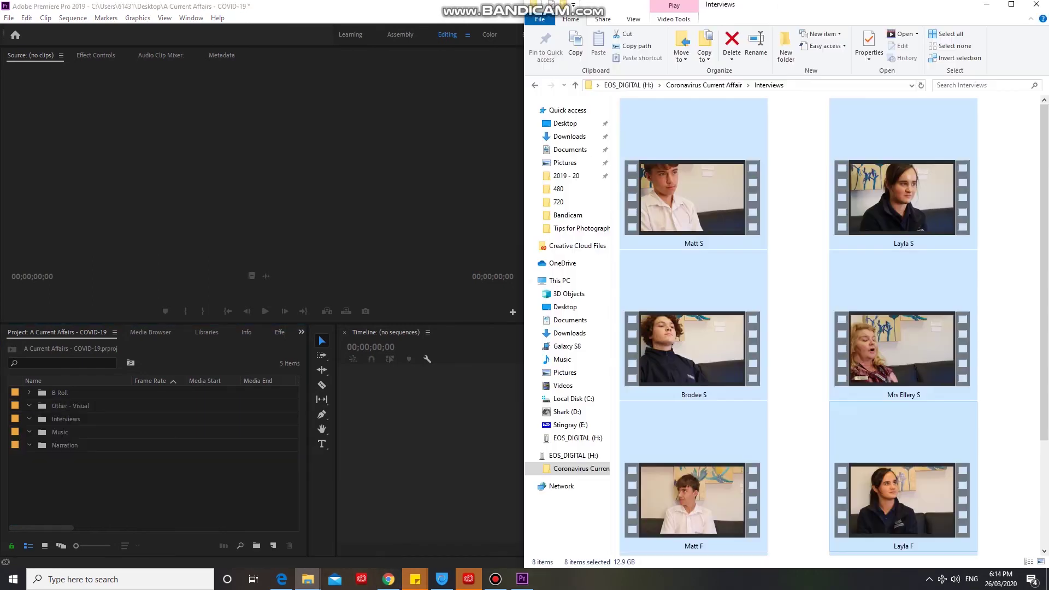
pyautogui.click(267, 527)
pyautogui.moveTo(691, 196); pyautogui.dragTo(58, 418)
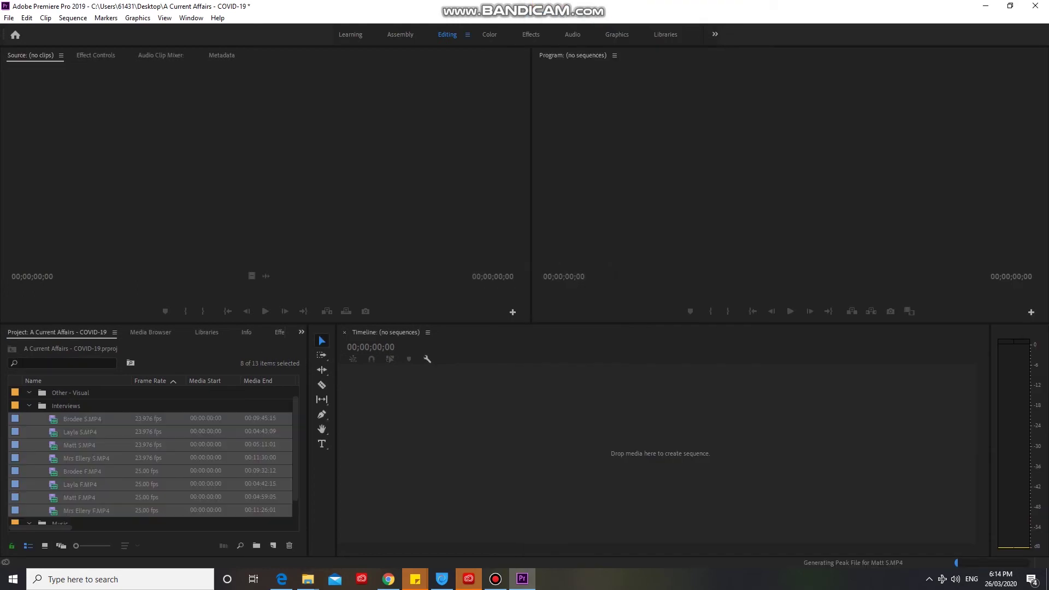
# - Deselect the imported clips, collapse the Interviews bin and expand the B Roll bin
pyautogui.hotkey('ctrl', 'shift', 'a')
pyautogui.click(29, 405)
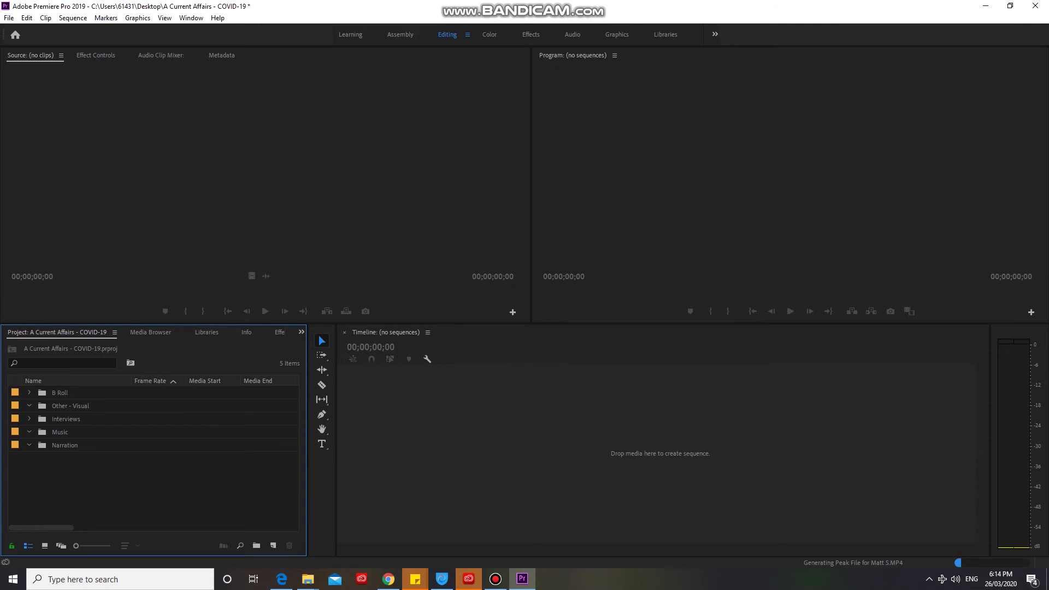
pyautogui.click(29, 393)
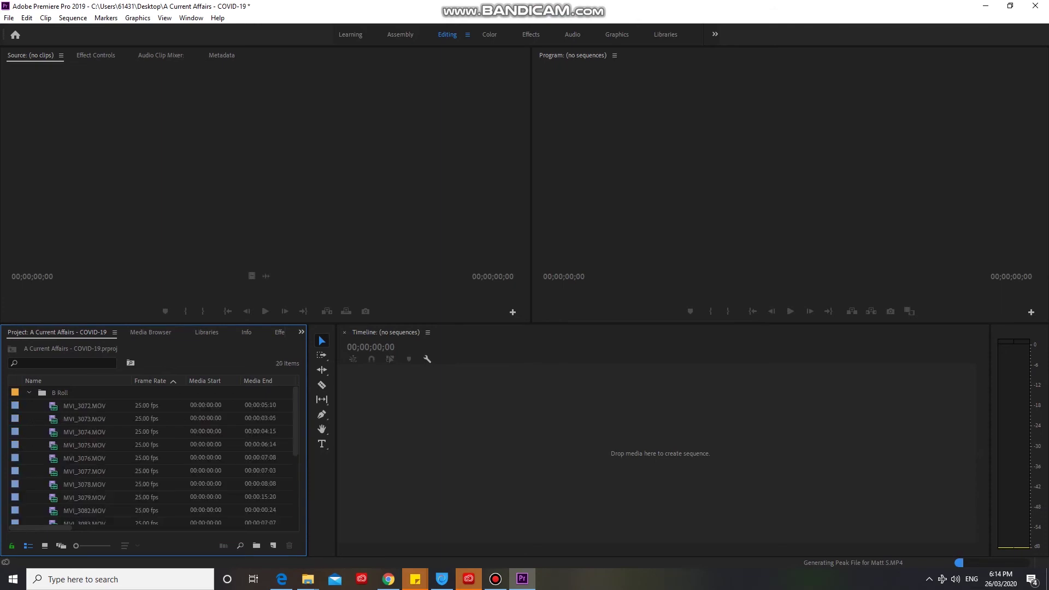
# - Open the B Roll clip MVI_3072.MOV in the Source monitor and scrub through its footage
pyautogui.doubleClick(84, 406)
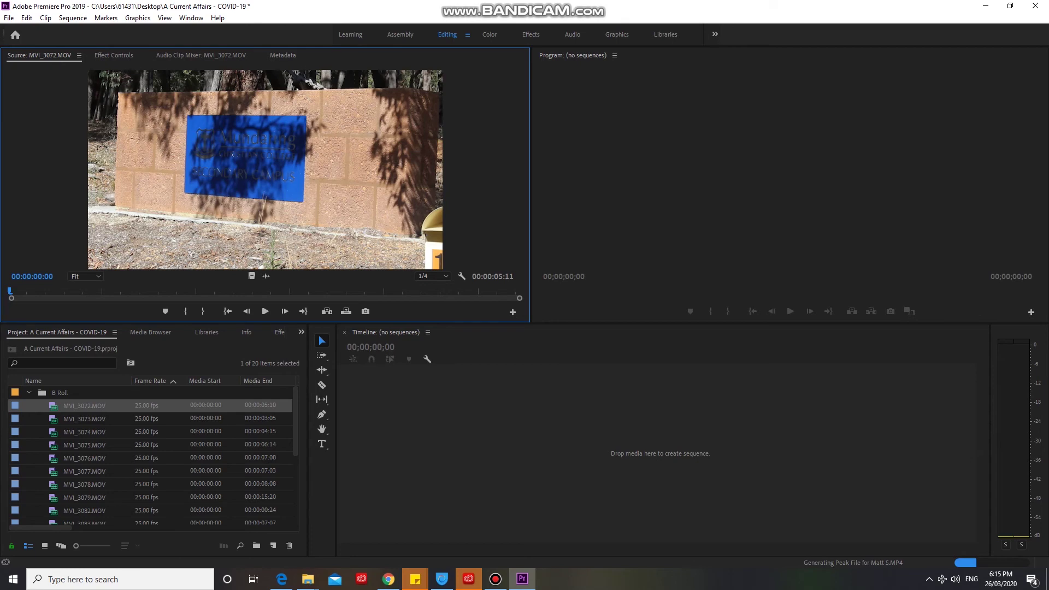
pyautogui.click(145, 406)
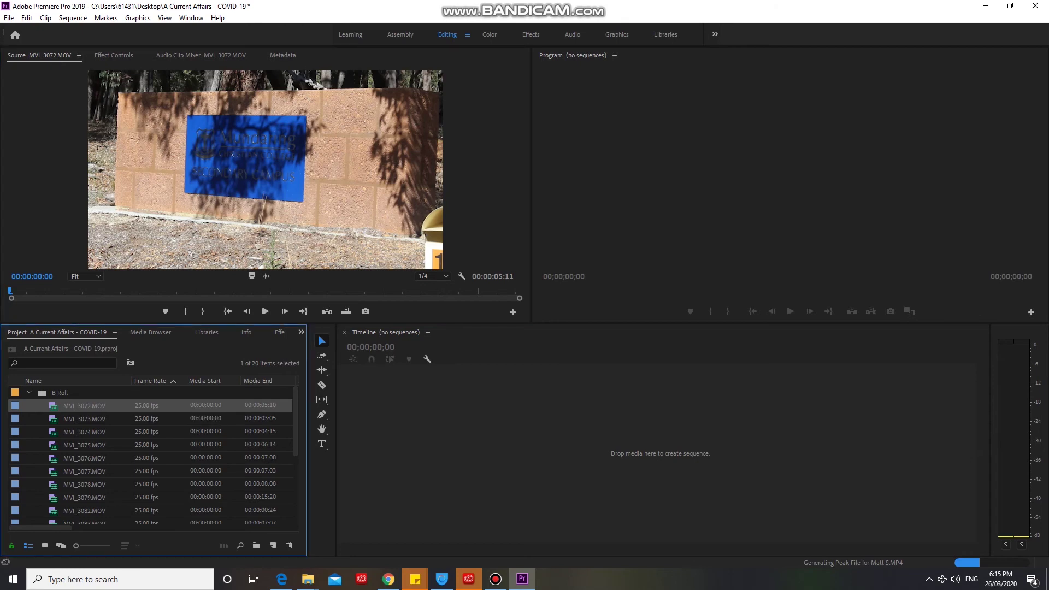
pyautogui.press('Return')
pyautogui.click(145, 405)
pyautogui.click(85, 406)
pyautogui.click(108, 406)
pyautogui.click(146, 405)
pyautogui.moveTo(9, 291); pyautogui.dragTo(279, 291)
pyautogui.press('j')
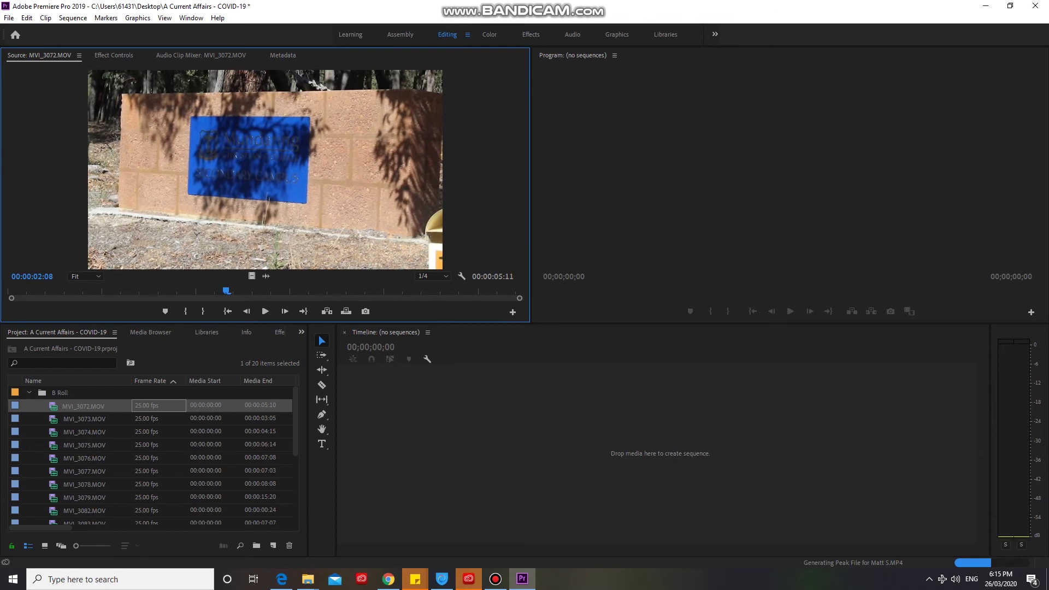
pyautogui.press('j')
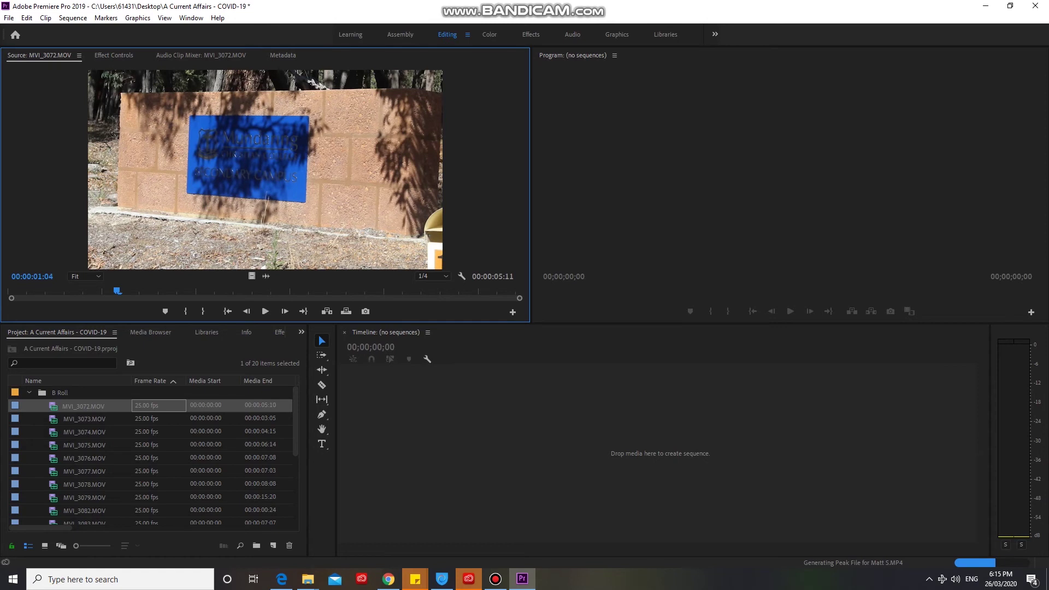
# - Mark the range 00:00:02:10 to 00:00:04:22 of MVI_3072.MOV and create a sequence from the marked range
pyautogui.press('l')
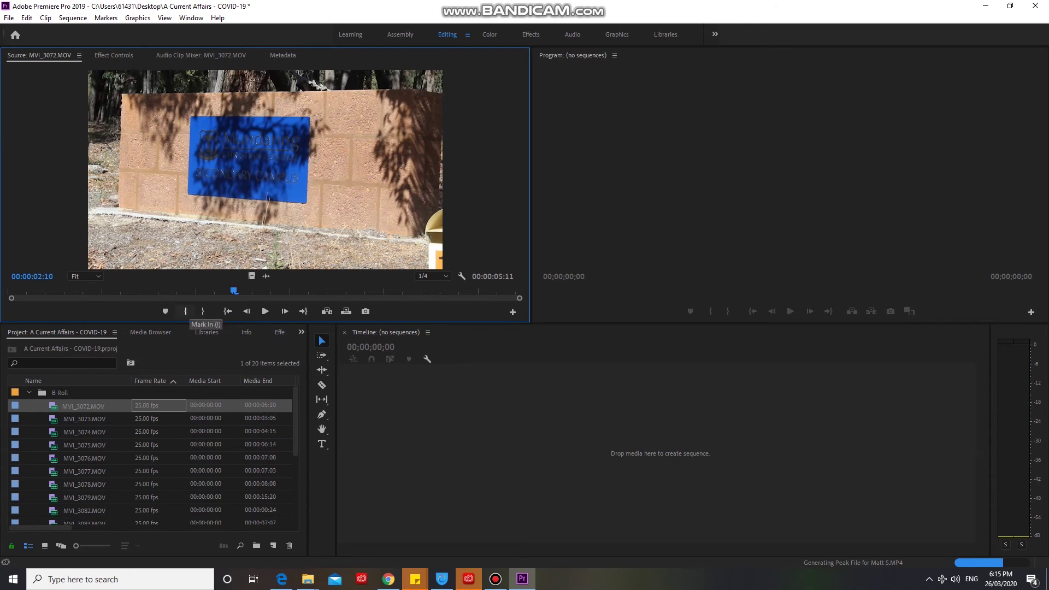
pyautogui.click(185, 311)
pyautogui.press('l')
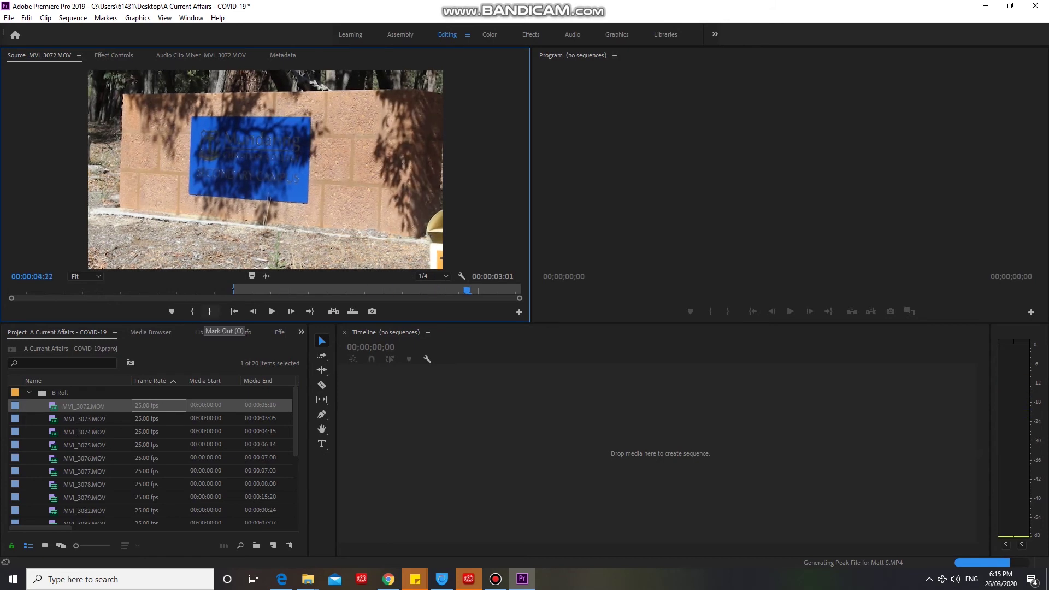
pyautogui.click(209, 311)
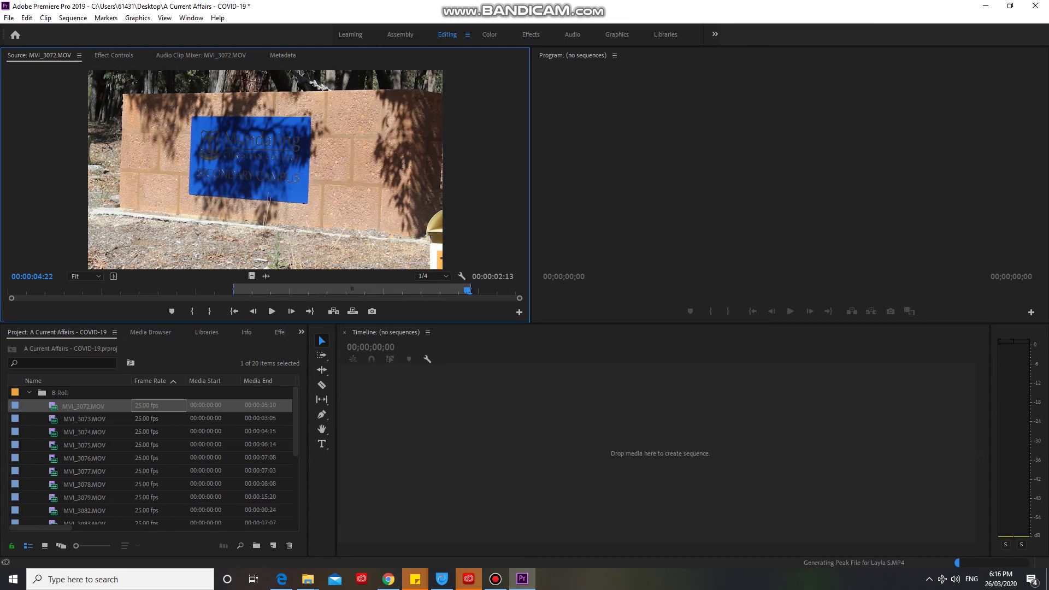
pyautogui.moveTo(265, 169); pyautogui.dragTo(649, 446)
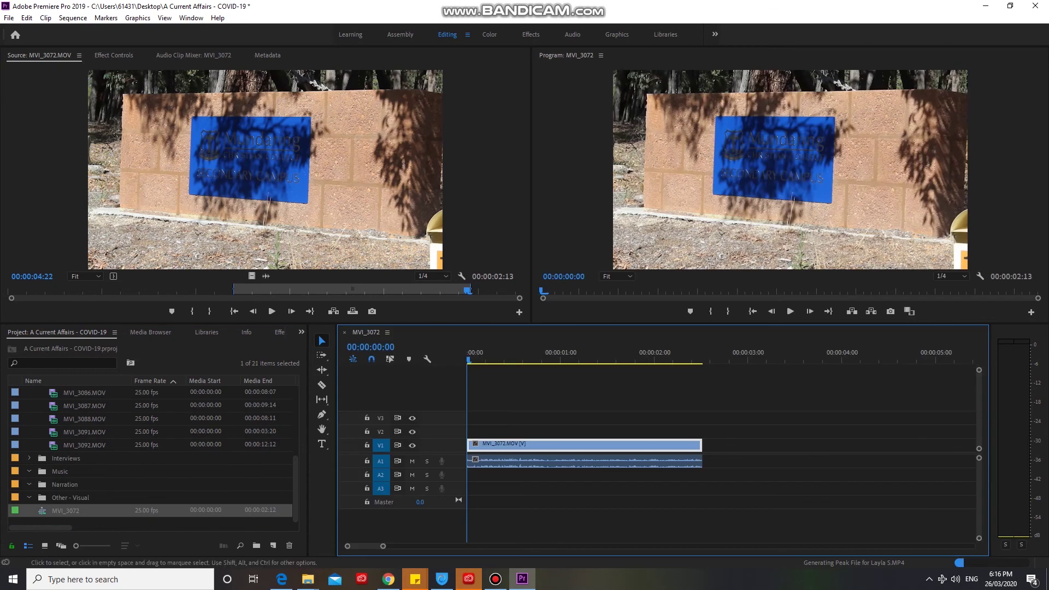
# - Turn off Linked Selection in the timeline and delete only the audio part of the MVI_3072.MOV clip
pyautogui.click(563, 461)
pyautogui.moveTo(733, 478); pyautogui.dragTo(694, 478)
pyautogui.click(371, 347)
pyautogui.click(390, 359)
pyautogui.click(390, 359)
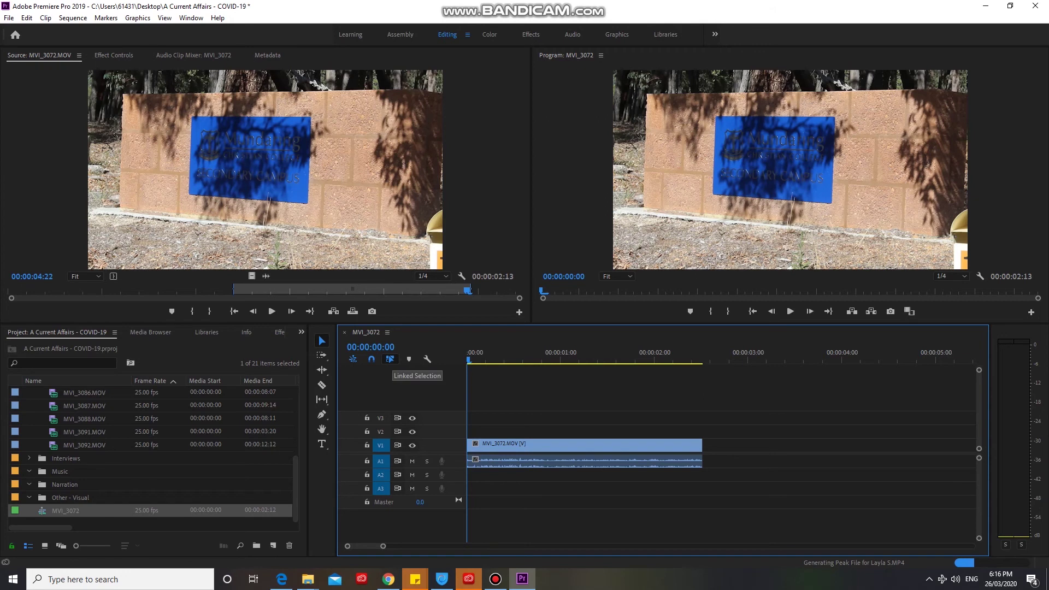
pyautogui.moveTo(731, 474); pyautogui.dragTo(671, 466)
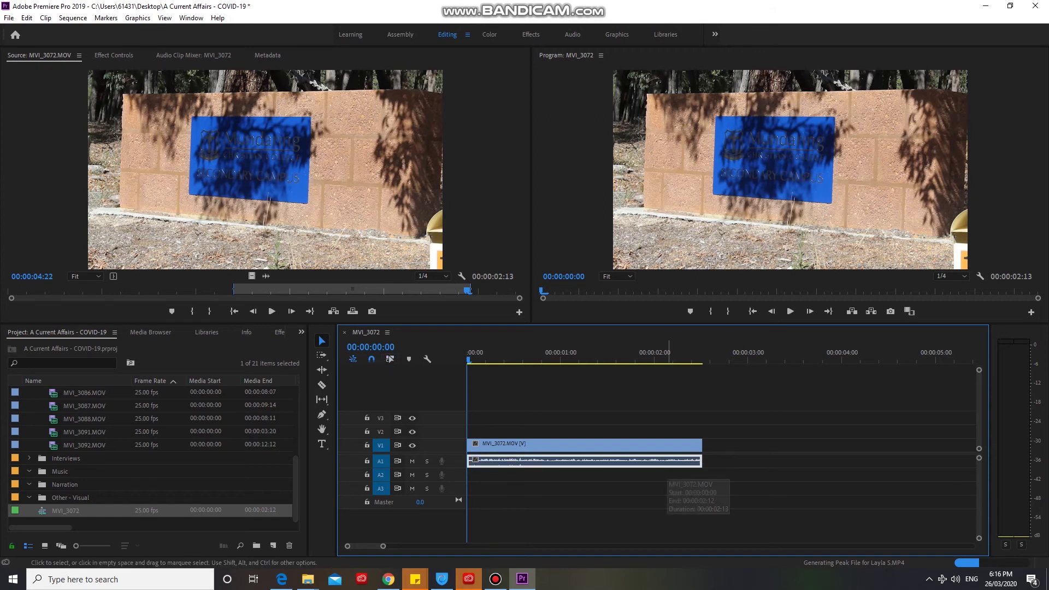
pyautogui.press('Delete')
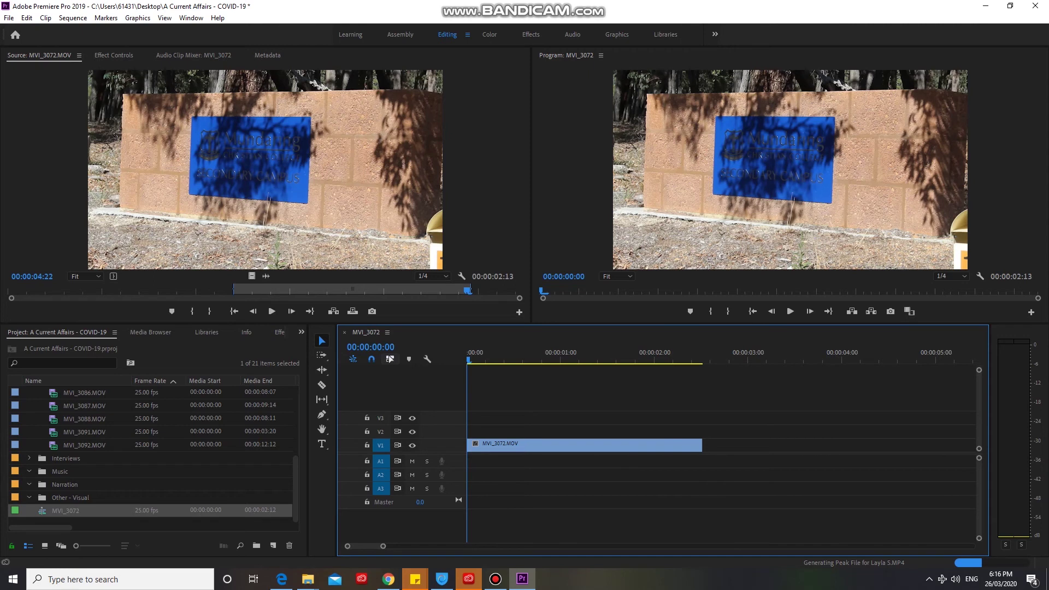
# - Play the first second of the sequence to check the video clip
pyautogui.press('space')
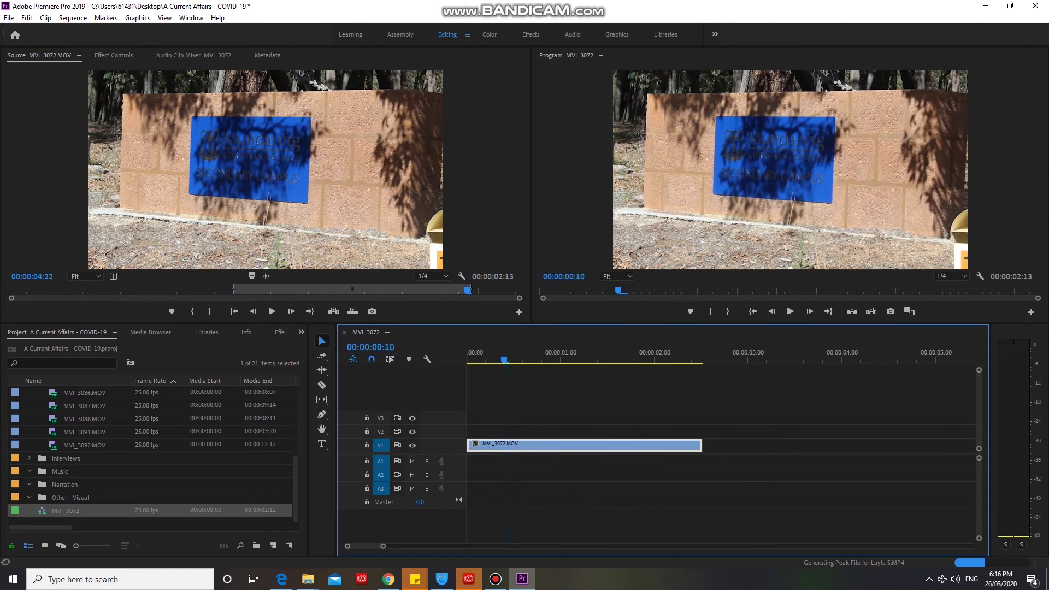
pyautogui.press('space')
pyautogui.press('Left')
pyautogui.press('Left')
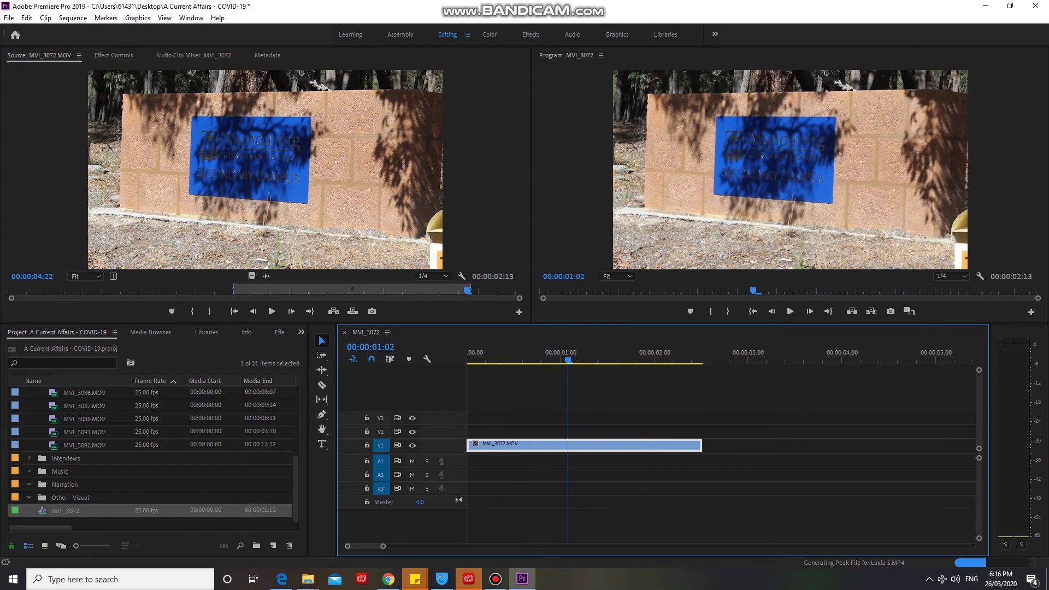
# - Open the B Roll clip MVI_3074.MOV in the Source monitor to view its footage
pyautogui.scroll(5, 153, 459)
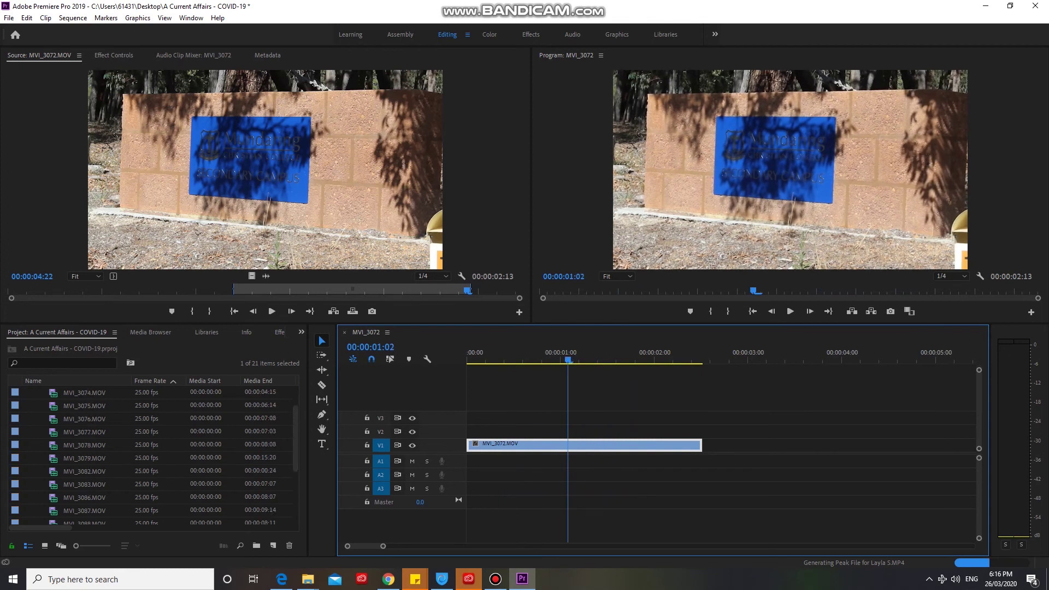
pyautogui.click(85, 432)
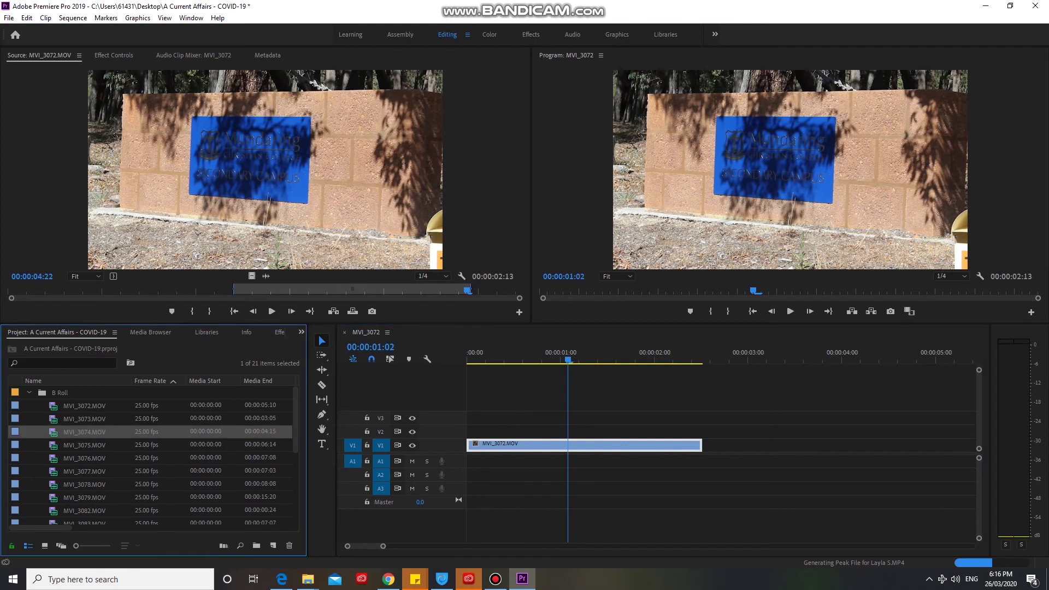
pyautogui.doubleClick(85, 432)
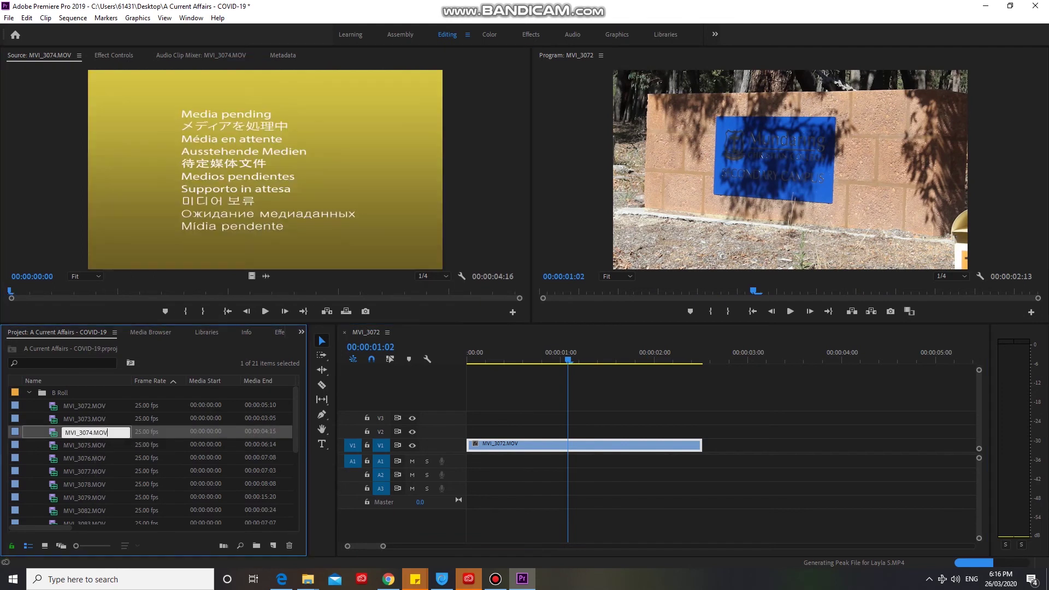
pyautogui.click(108, 431)
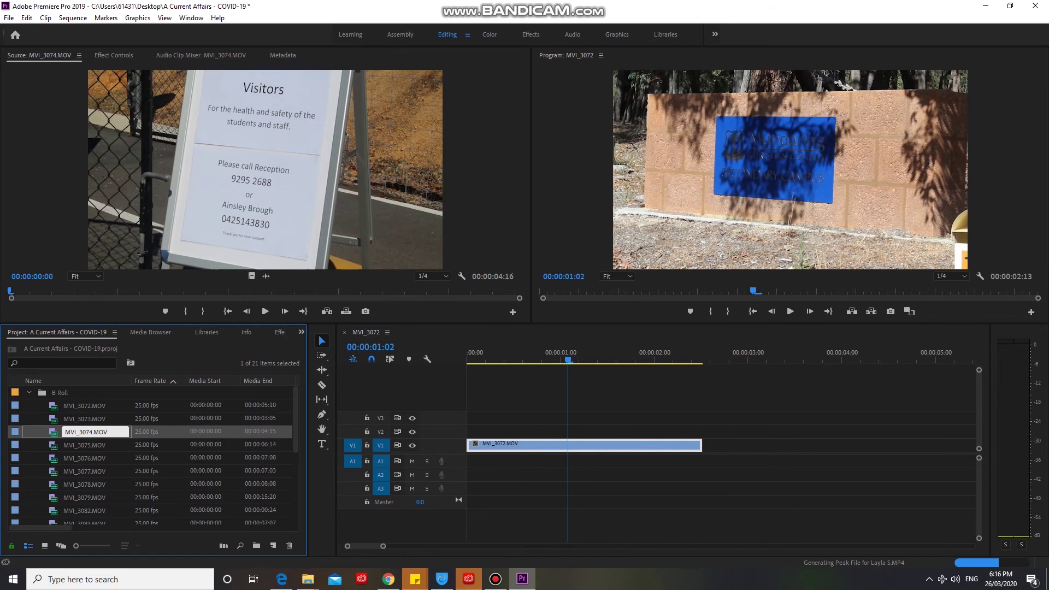
# - Open the B Roll clip MVI_3073.MOV in the Source monitor and mark its range from 00:00:01:03 to 00:00:02:14
pyautogui.doubleClick(106, 418)
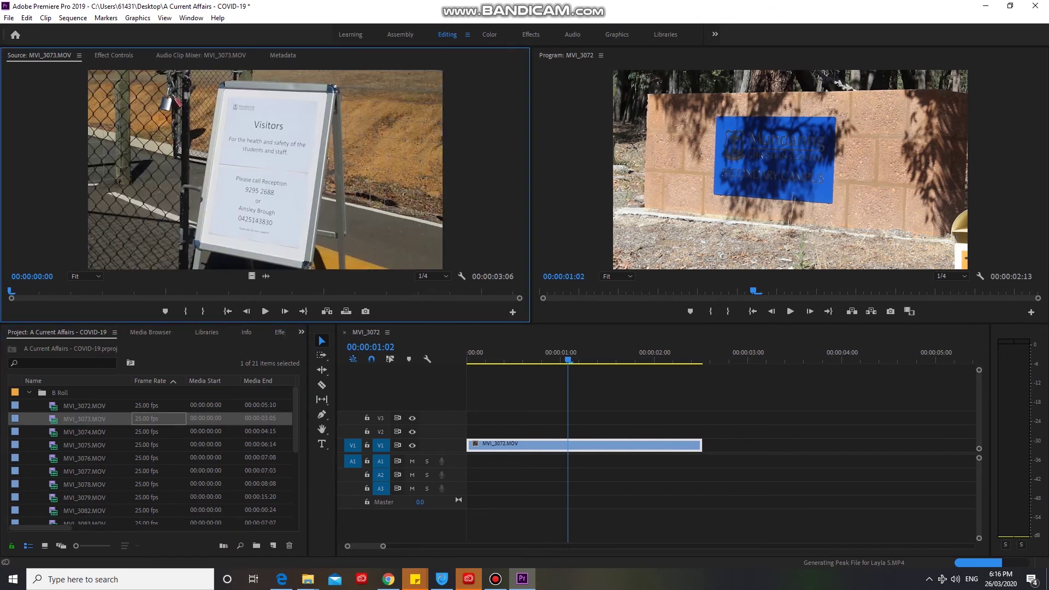
pyautogui.press('space')
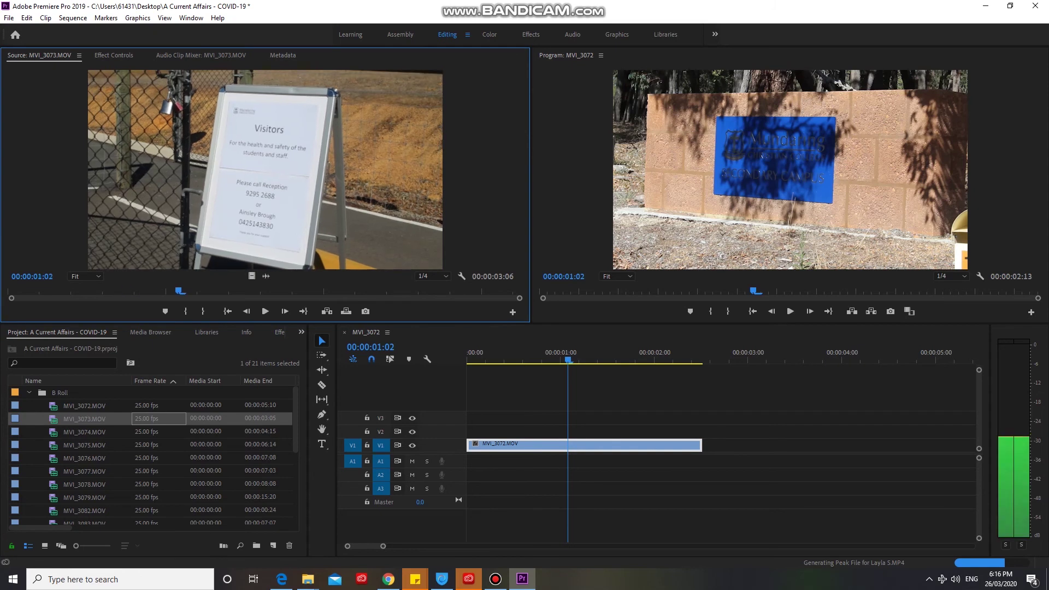
pyautogui.moveTo(178, 291)
pyautogui.mouseDown()
pyautogui.moveTo(267, 291)
pyautogui.moveTo(184, 291)
pyautogui.mouseUp()
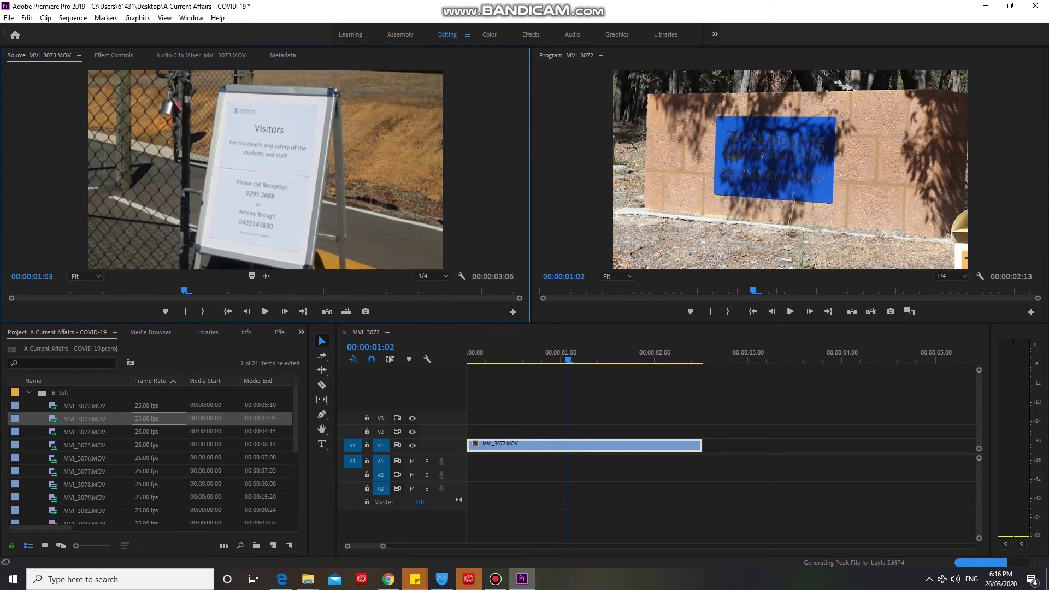
pyautogui.press('i')
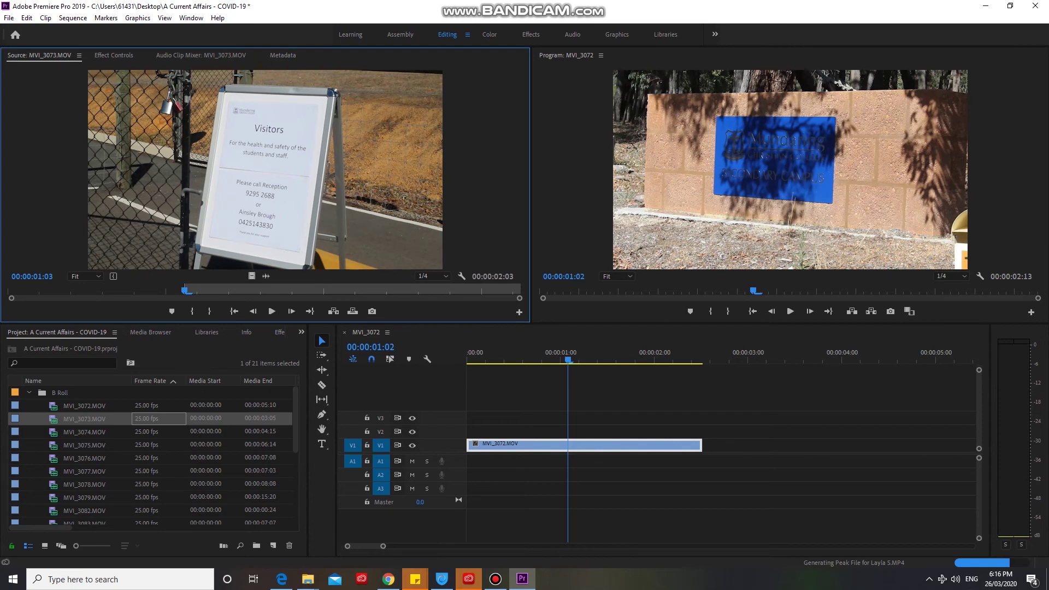
pyautogui.press('space')
pyautogui.press('space')
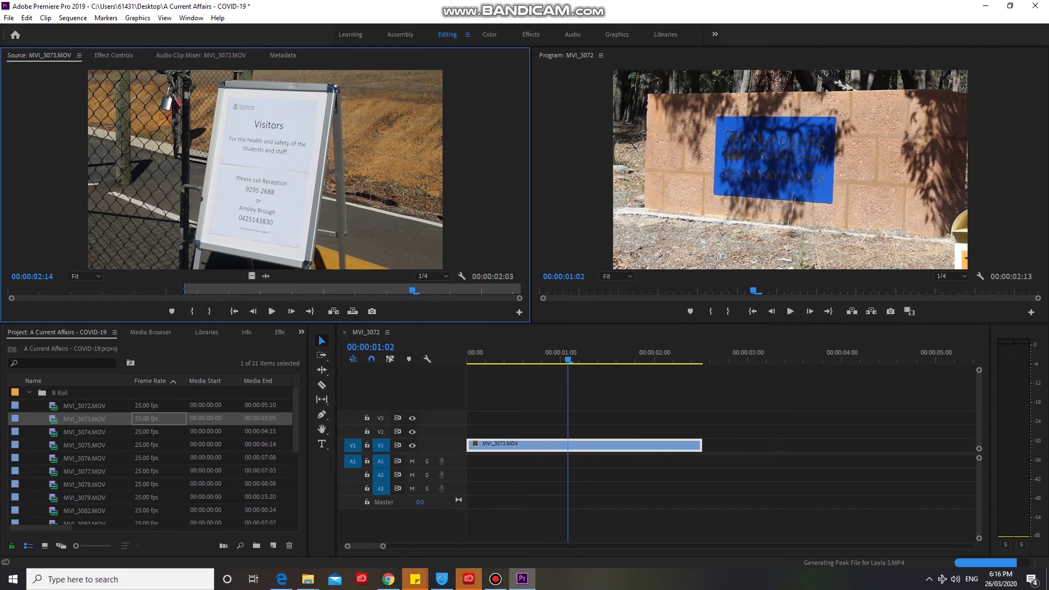
pyautogui.hotkey('ctrl', 's')
pyautogui.press('o')
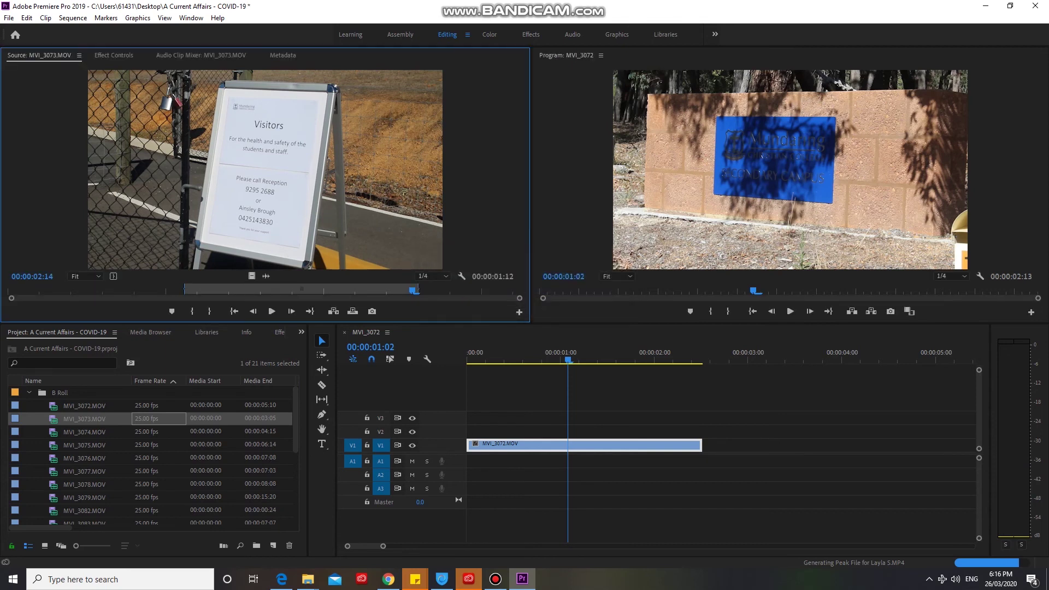
# - Add only the video of the marked MVI_3073.MOV range to track V1 directly after the MVI_3072.MOV clip
pyautogui.moveTo(251, 276); pyautogui.dragTo(705, 445)
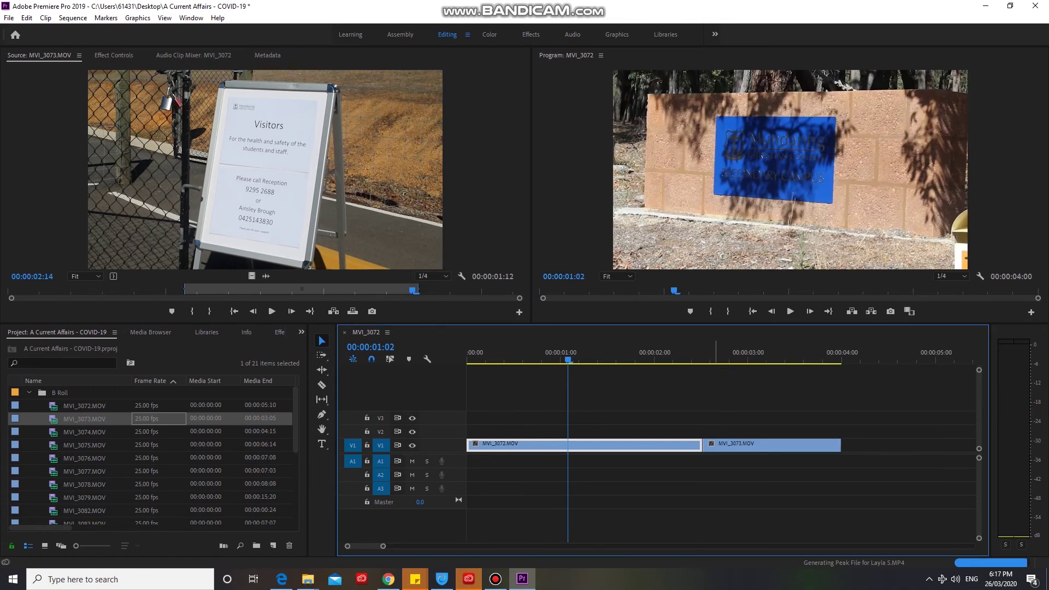
pyautogui.press('-')
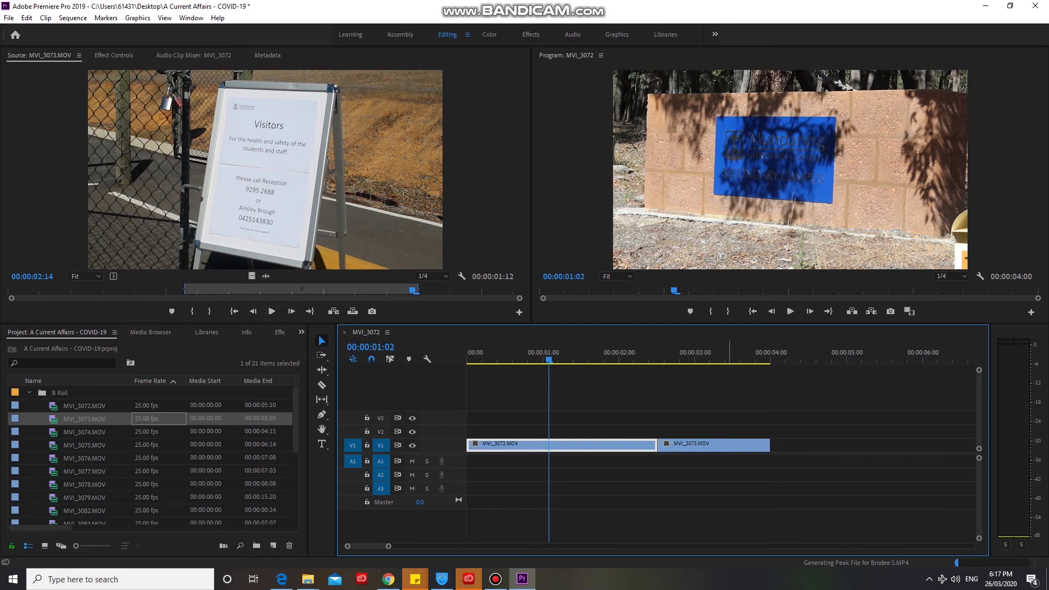
pyautogui.press('-')
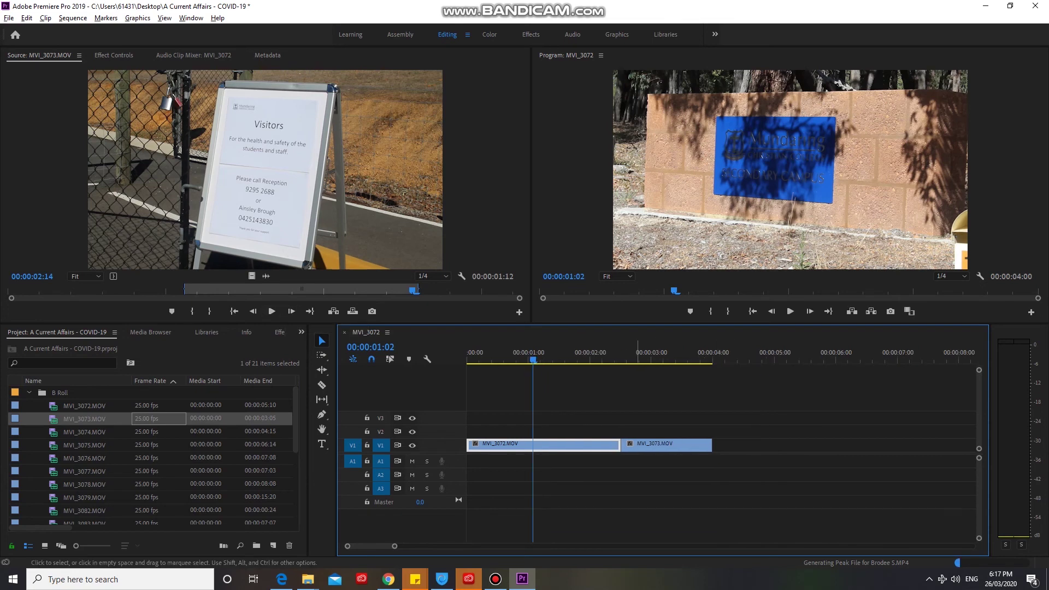
pyautogui.press('-')
pyautogui.press('-')
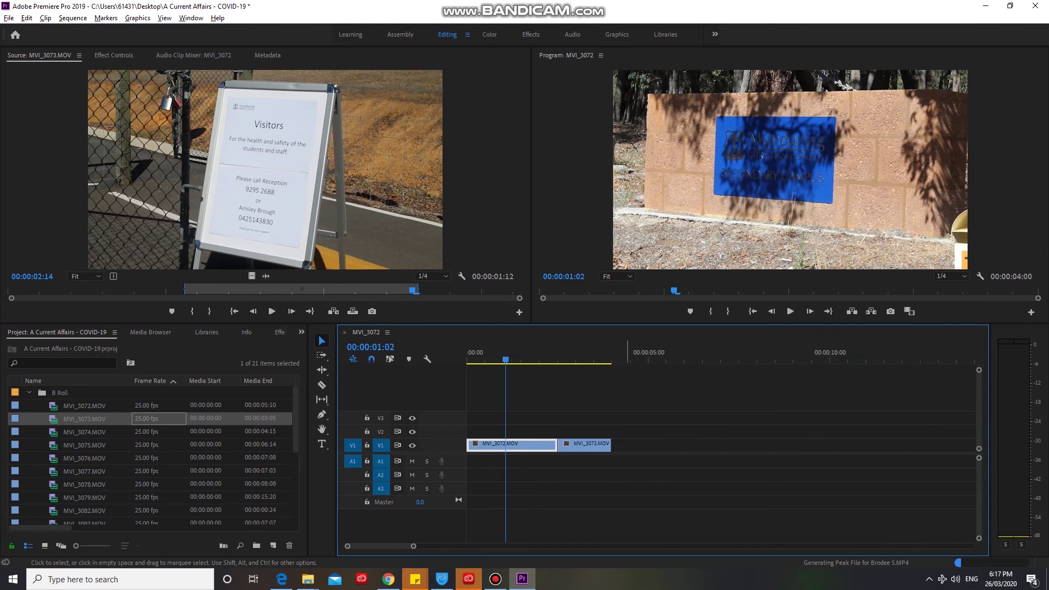
pyautogui.press('-')
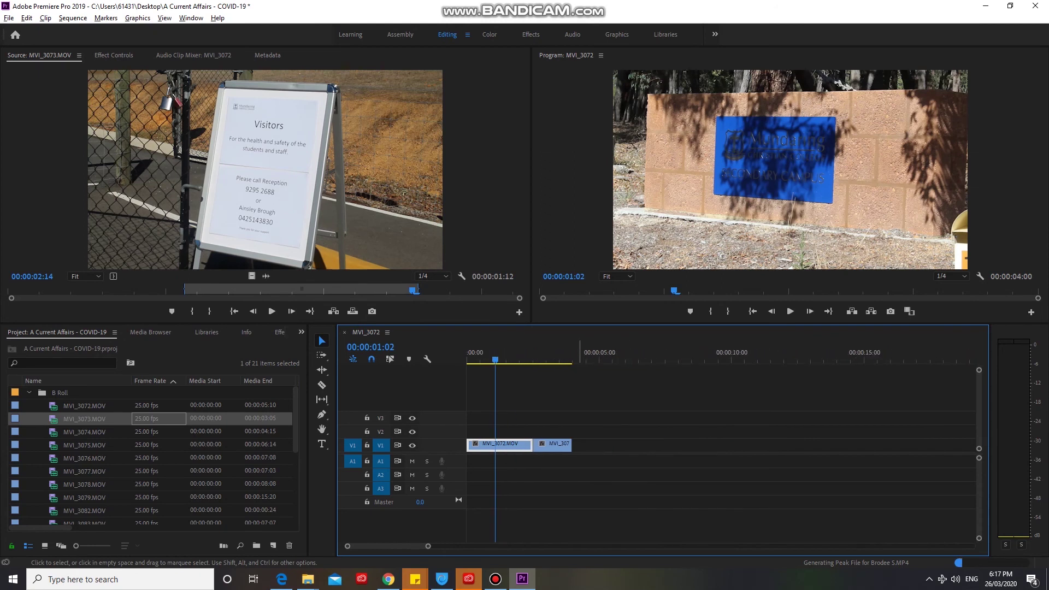
pyautogui.press('-')
pyautogui.press('=')
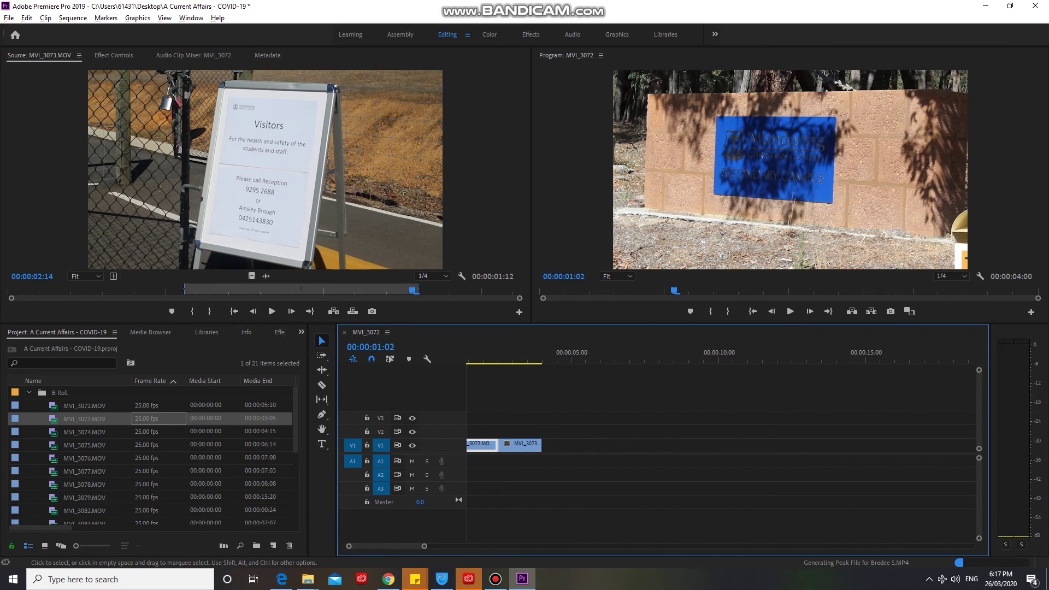
pyautogui.scroll(2, 525, 445)
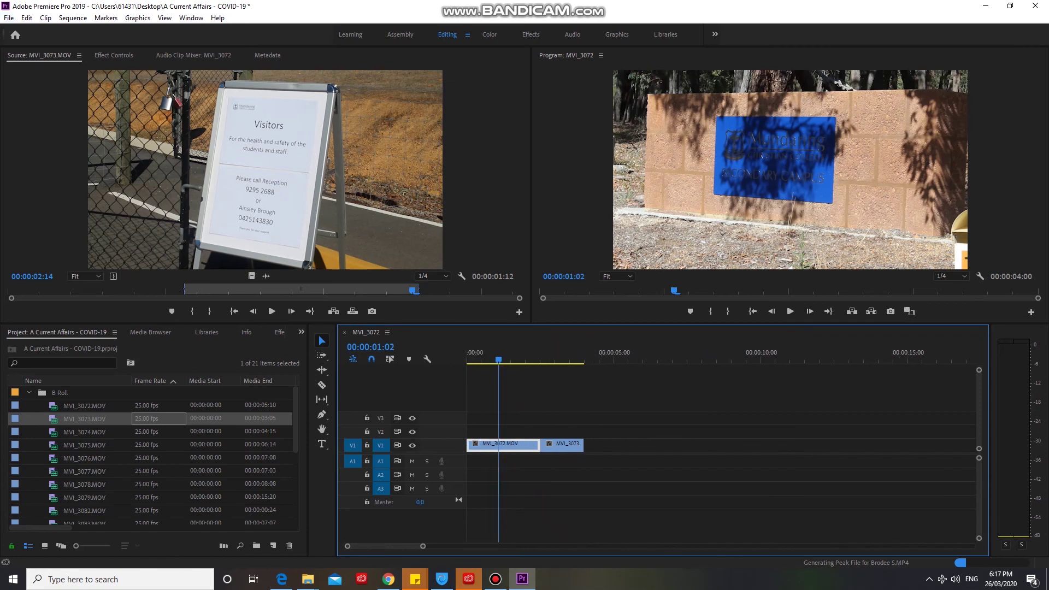
# - Open the B Roll clip MVI_3075.MOV in the Source monitor
pyautogui.doubleClick(103, 432)
pyautogui.click(103, 432)
pyautogui.click(103, 432)
pyautogui.doubleClick(103, 445)
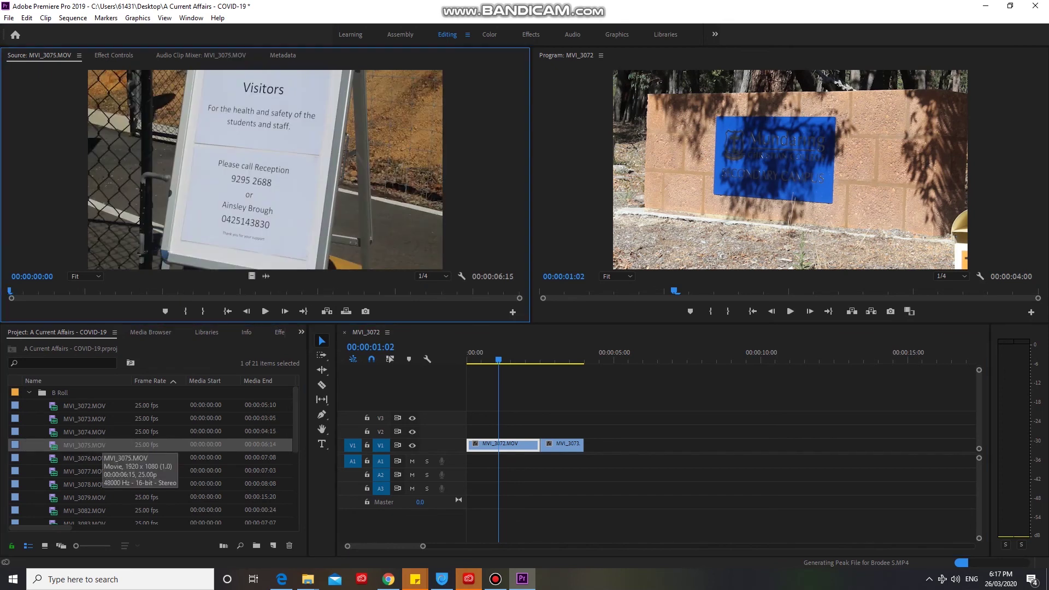
pyautogui.click(107, 446)
pyautogui.doubleClick(150, 445)
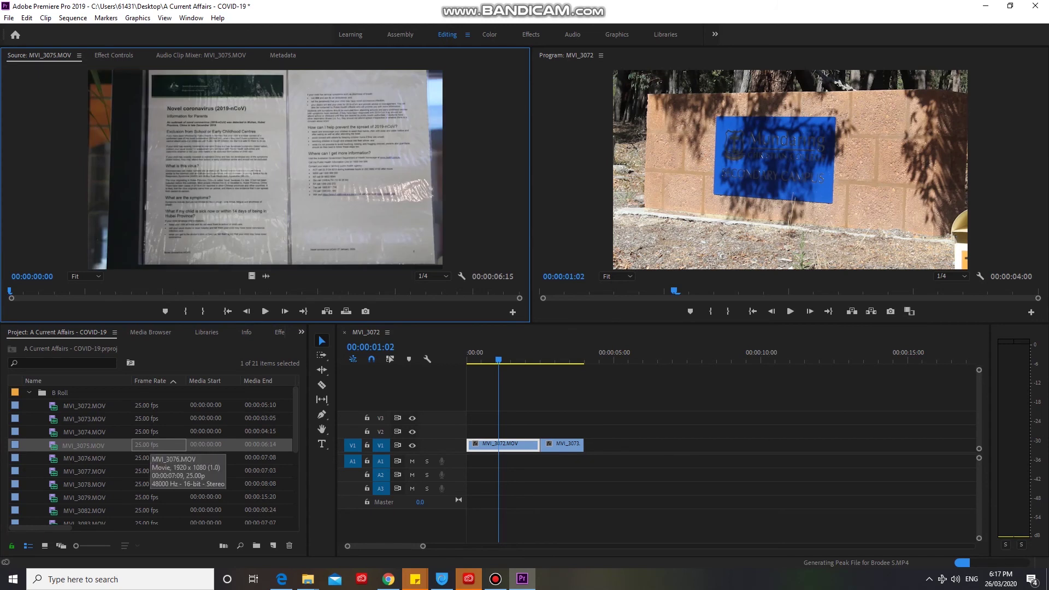
# - Mark MVI_3075.MOV from 00:00:03:20 to 00:00:05:15 and place only its video on V1 directly after the MVI_3073.MOV clip
pyautogui.click(203, 290)
pyautogui.moveTo(204, 290); pyautogui.dragTo(320, 291)
pyautogui.press('Left')
pyautogui.press('Left')
pyautogui.press('Left')
pyautogui.press('Left')
pyautogui.press('Left')
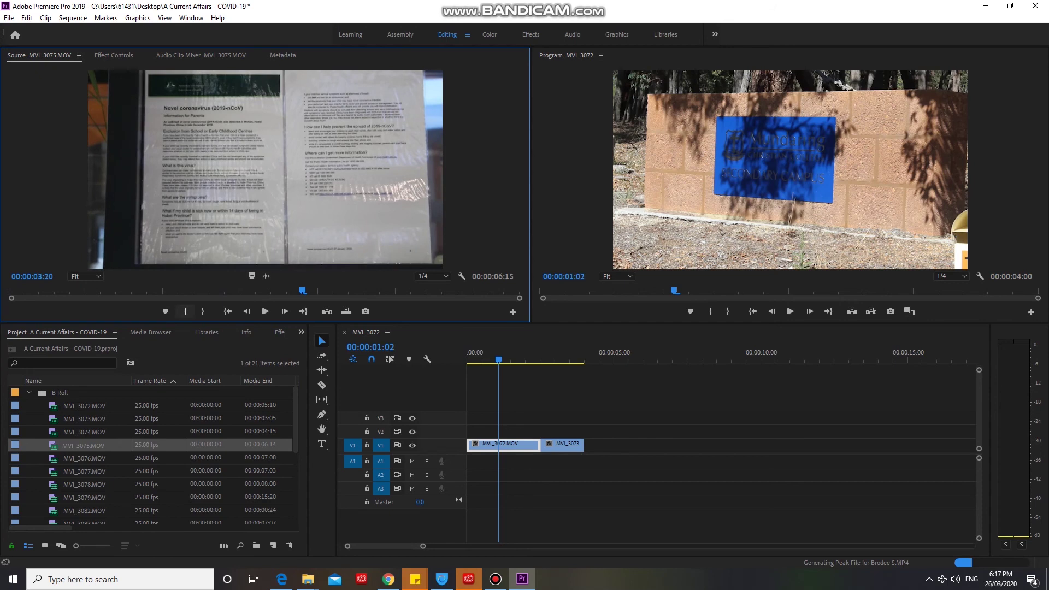
pyautogui.press('i')
pyautogui.press('space')
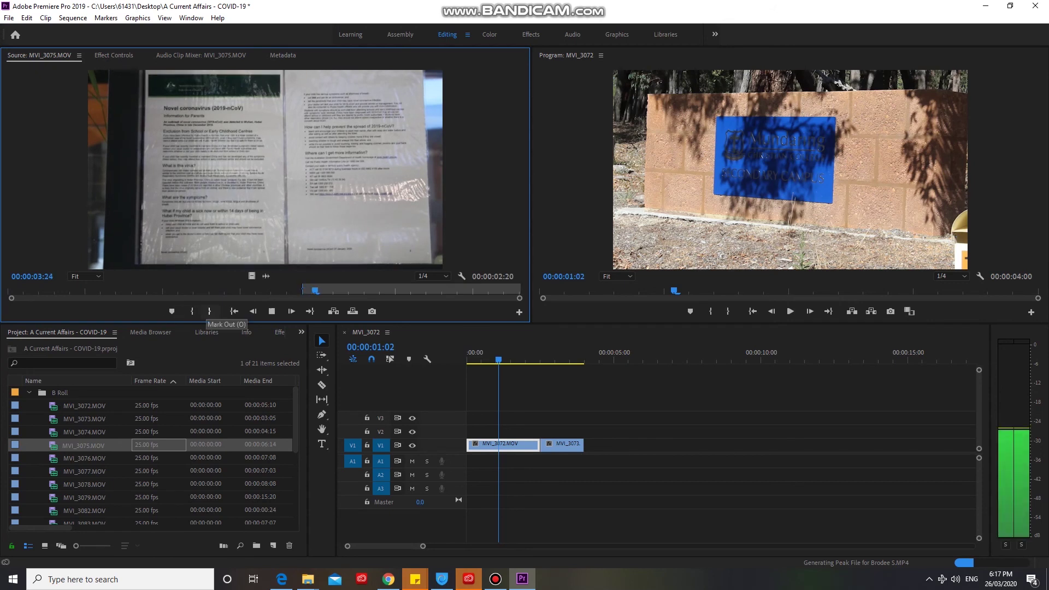
pyautogui.press('space')
pyautogui.press('o')
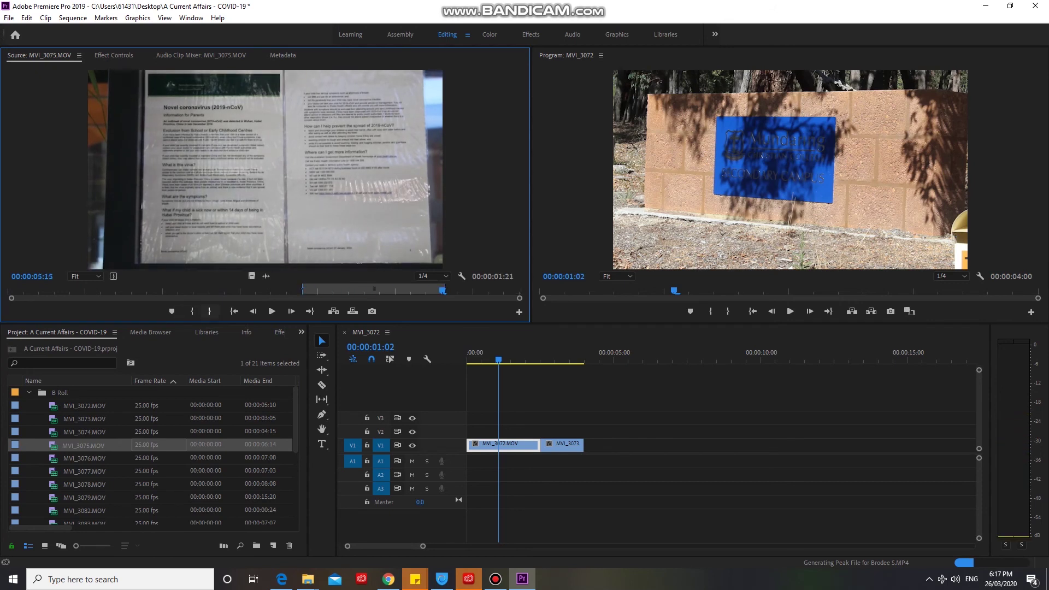
pyautogui.moveTo(251, 276); pyautogui.dragTo(584, 445)
# - Open the B Roll clips MVI_3076.MOV, MVI_3077.MOV and MVI_3078.MOV one after another in the Source monitor
pyautogui.doubleClick(53, 458)
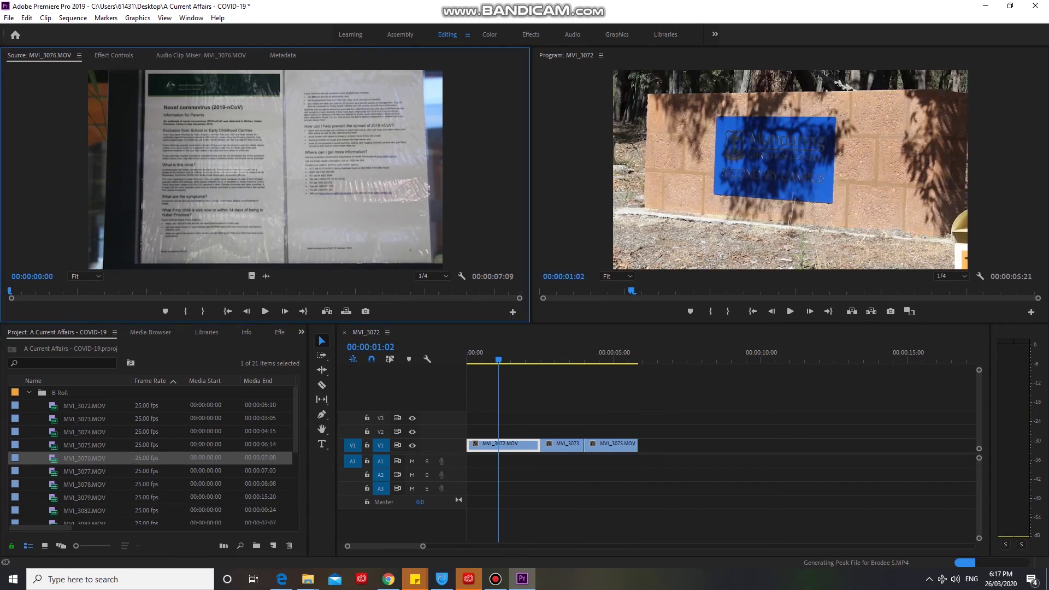
pyautogui.click(84, 458)
pyautogui.doubleClick(148, 458)
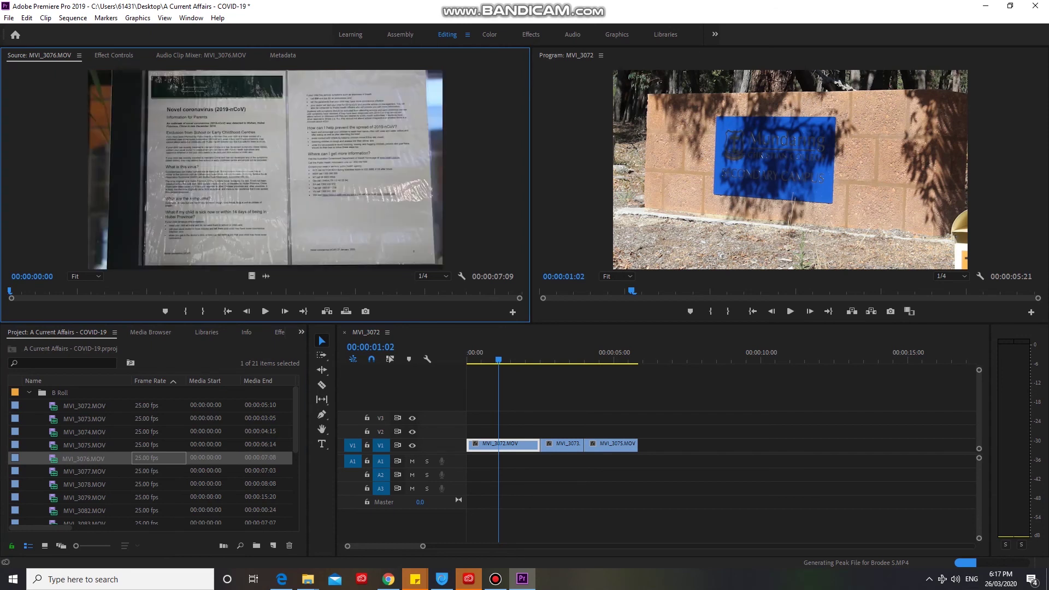
pyautogui.hotkey('shift', '1')
pyautogui.press('Down')
pyautogui.hotkey('shift', 'o')
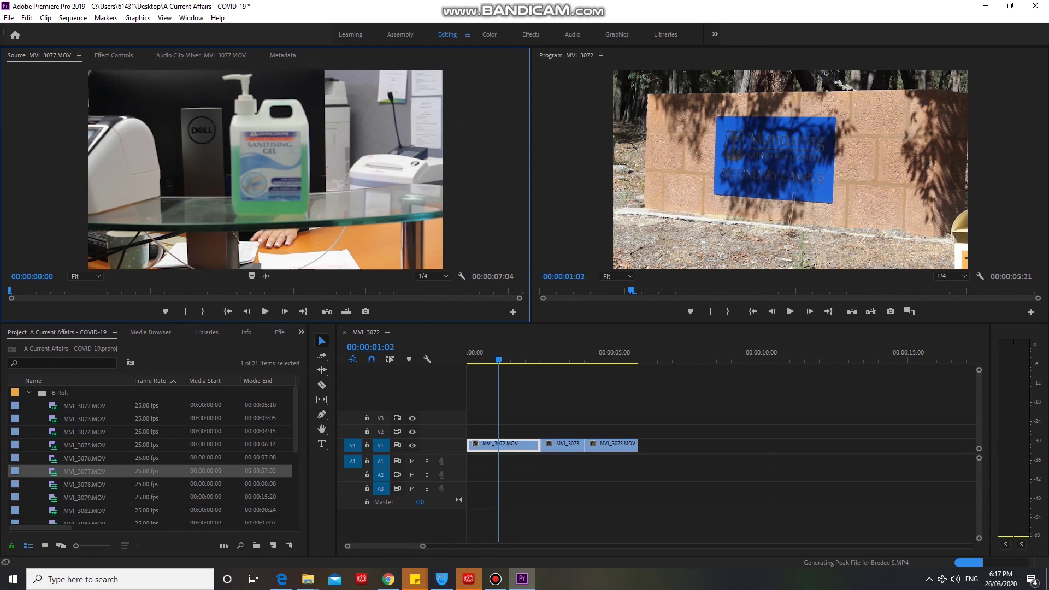
pyautogui.doubleClick(168, 484)
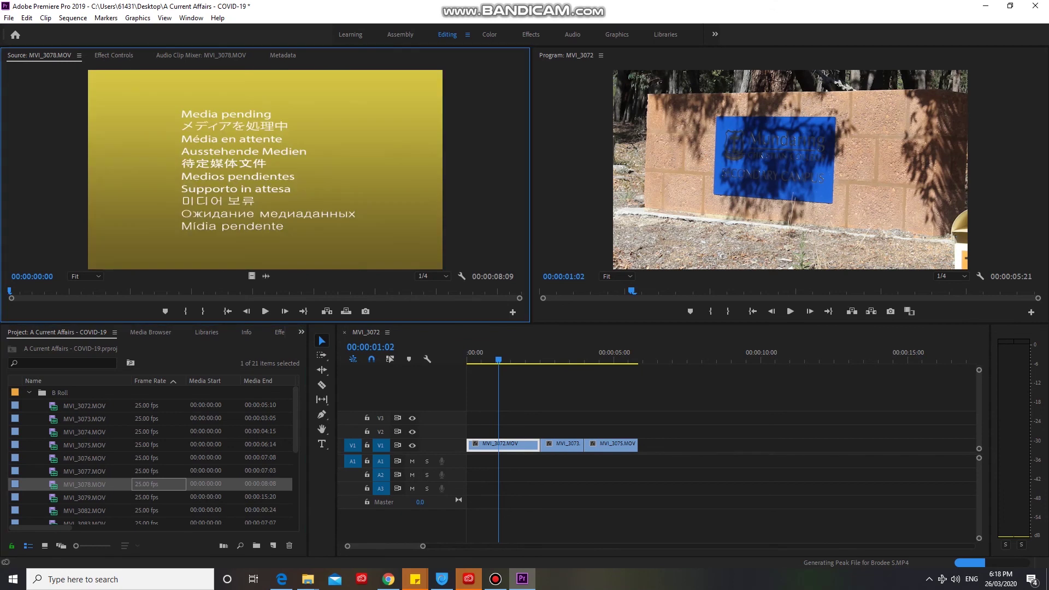
# - Mark MVI_3078.MOV from 00:00:01:09 to 00:00:04:03 and place only its video on V1 directly after the MVI_3075.MOV clip
pyautogui.moveTo(9, 291)
pyautogui.mouseDown()
pyautogui.moveTo(89, 291)
pyautogui.moveTo(27, 291)
pyautogui.mouseUp()
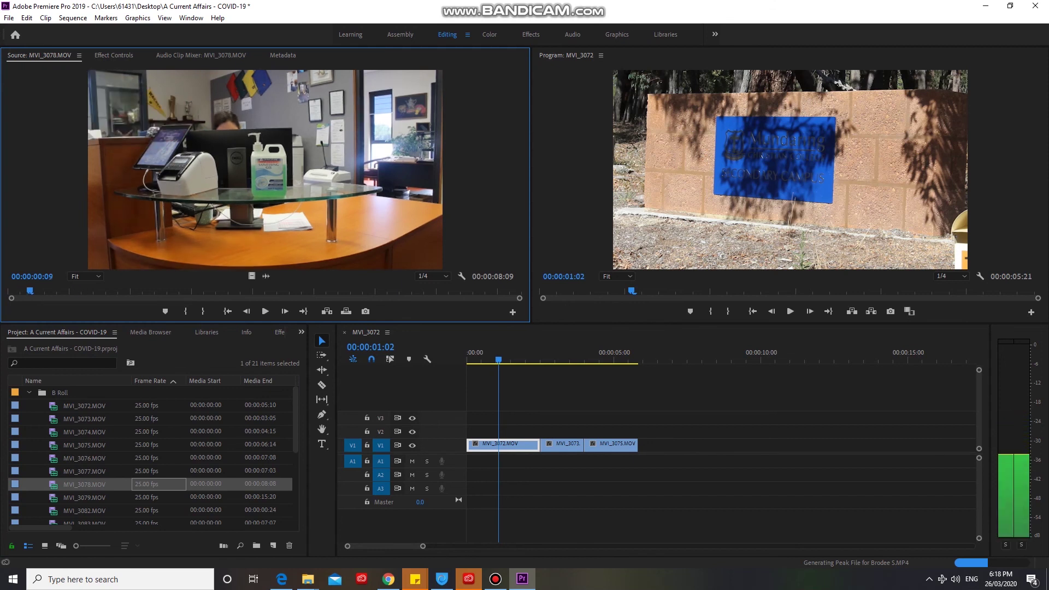
pyautogui.press('l')
pyautogui.press('l')
pyautogui.moveTo(509, 291); pyautogui.dragTo(45, 291)
pyautogui.press('k')
pyautogui.press('i')
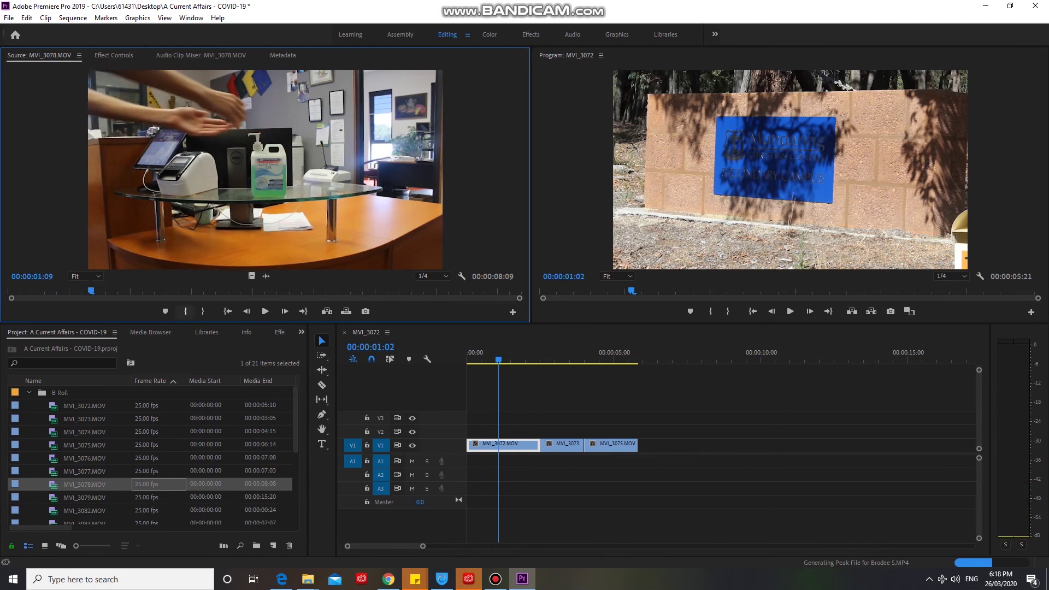
pyautogui.press('l')
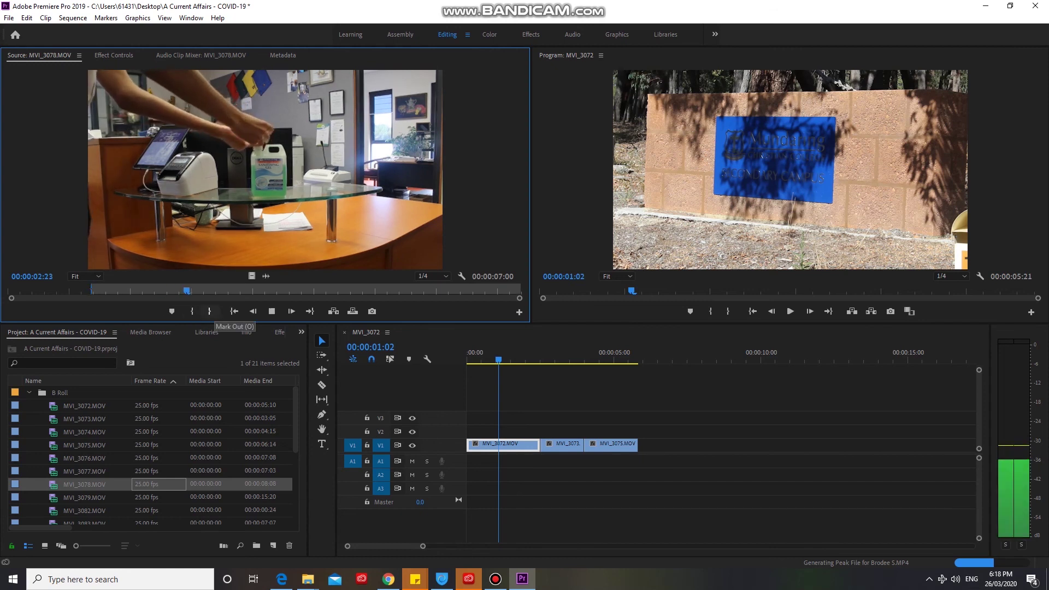
pyautogui.press('k')
pyautogui.press('o')
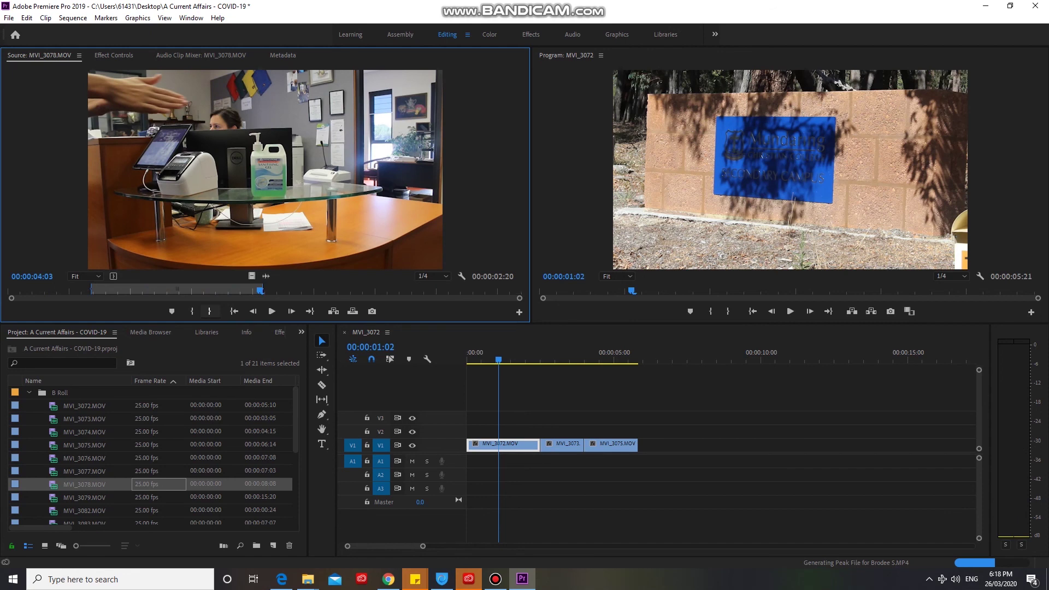
pyautogui.moveTo(251, 276); pyautogui.dragTo(644, 445)
pyautogui.click(683, 353)
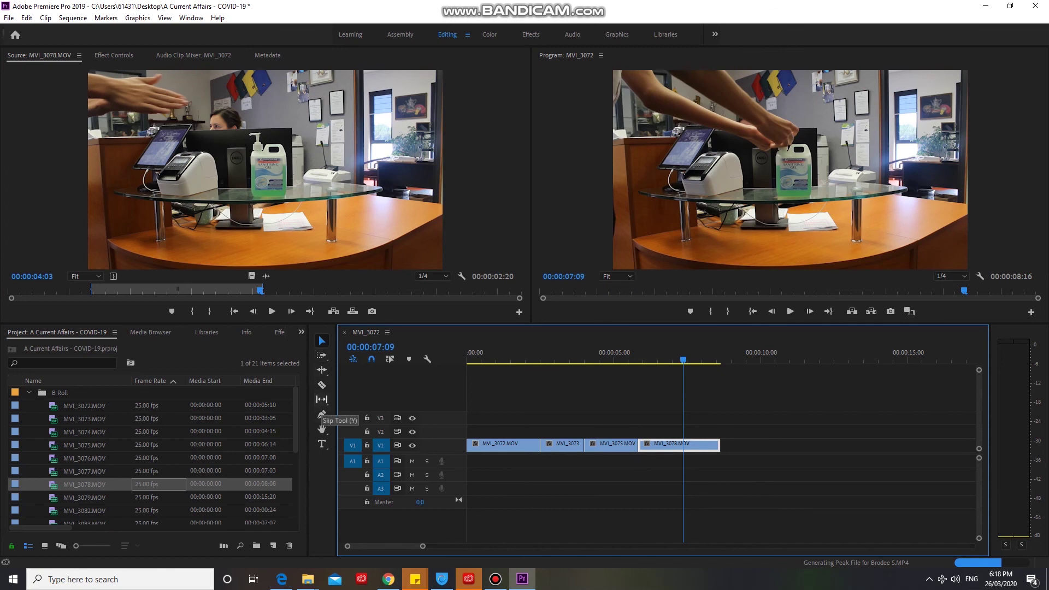
# - Mark a 00:00:04:21 range of MVI_3079.MOV ending at 00:00:08:22 and insert only its video on V1 between the MVI_3075.MOV and MVI_3078.MOV clips
pyautogui.click(322, 400)
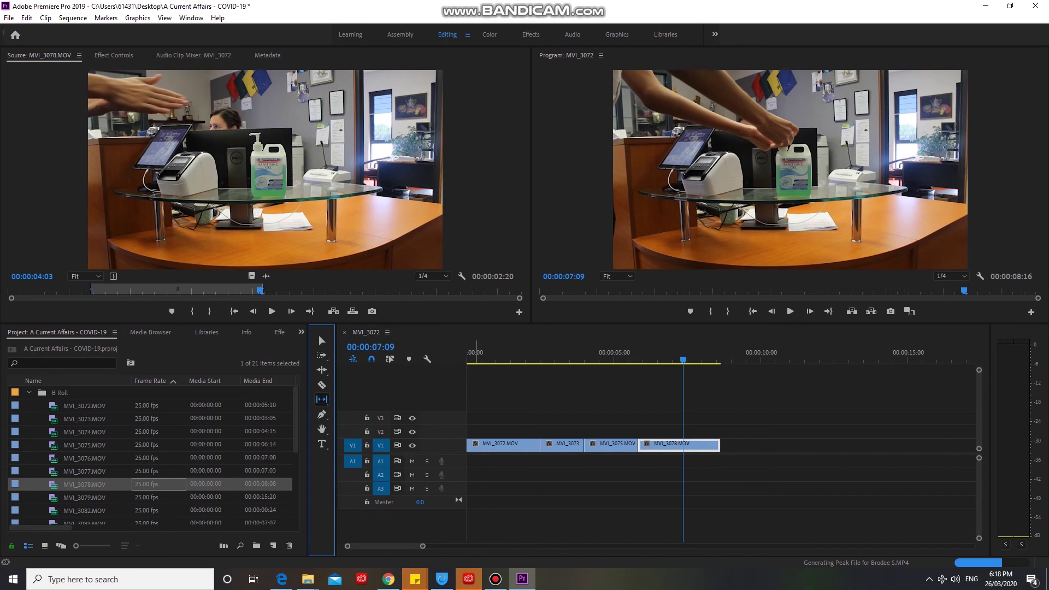
pyautogui.doubleClick(88, 497)
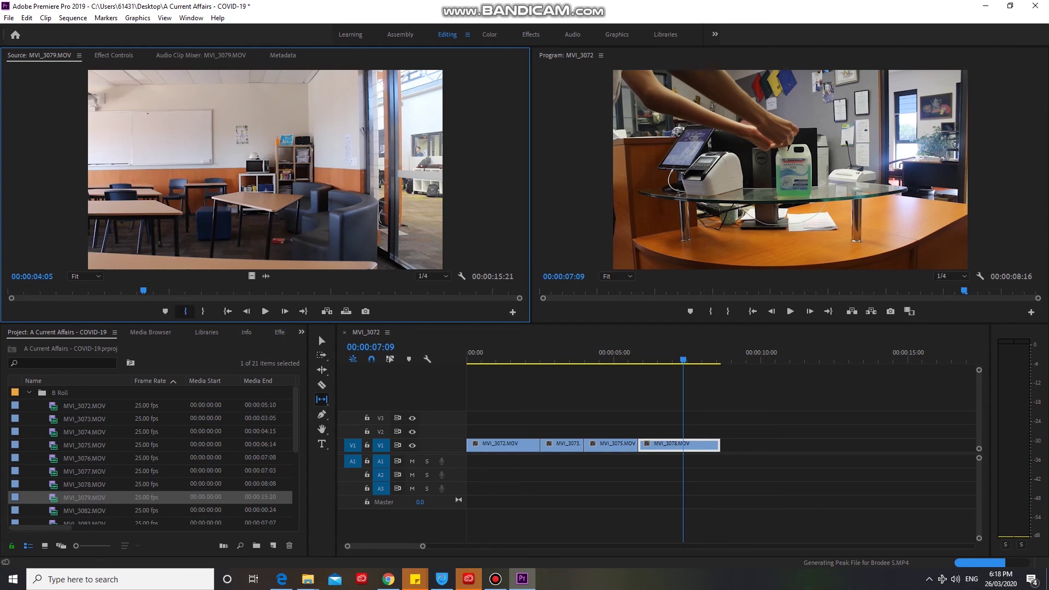
pyautogui.press('i')
pyautogui.moveTo(143, 286); pyautogui.dragTo(238, 290)
pyautogui.press('o')
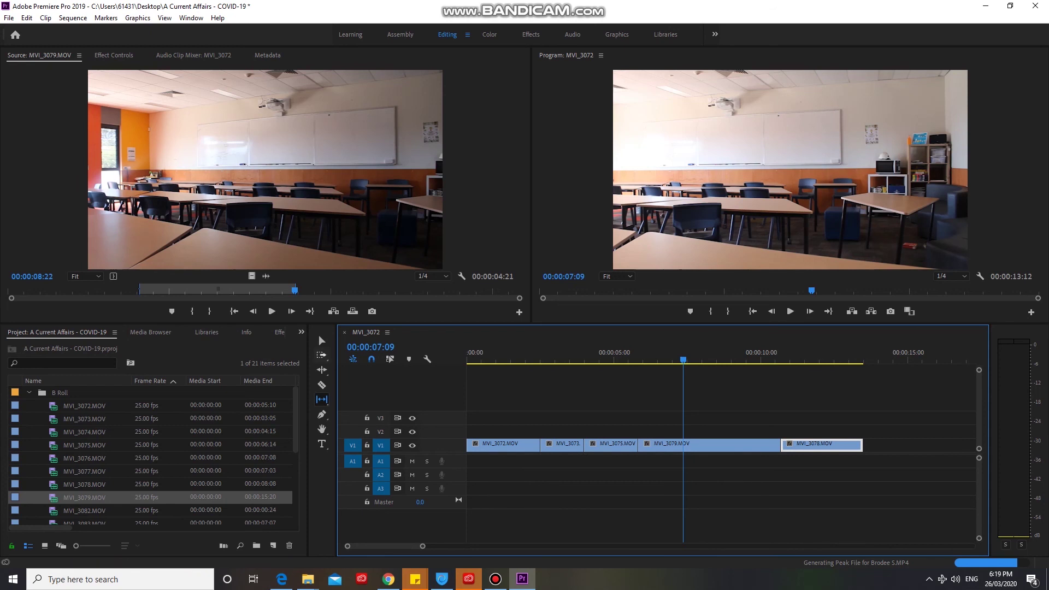
pyautogui.click(319, 336)
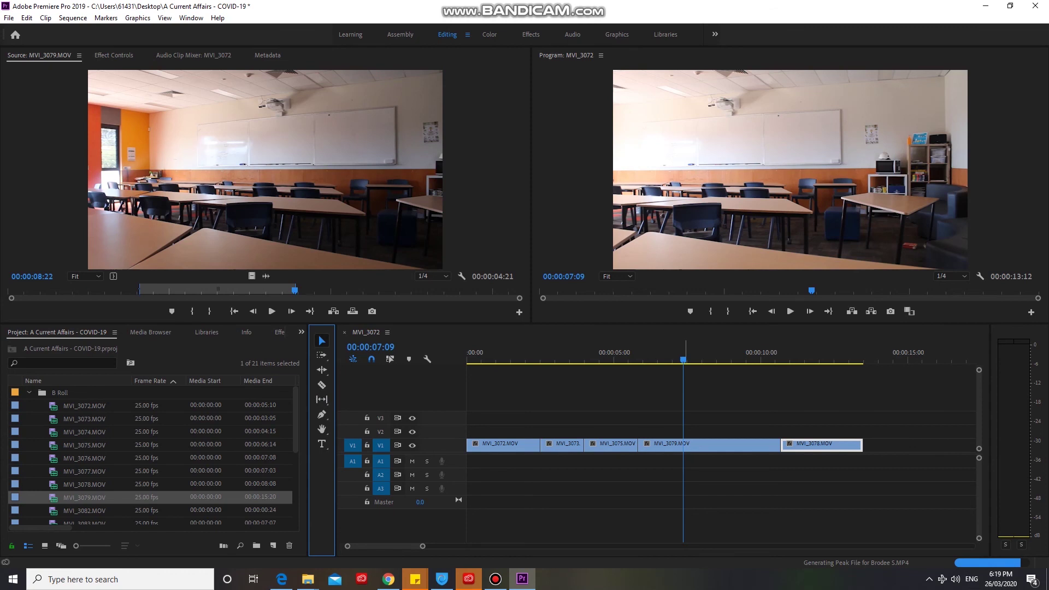
# - Trim the end of the MVI_3072.MOV clip on V1 back to 00:00:02:00 and play across the resulting gap
pyautogui.moveTo(684, 352); pyautogui.dragTo(467, 353)
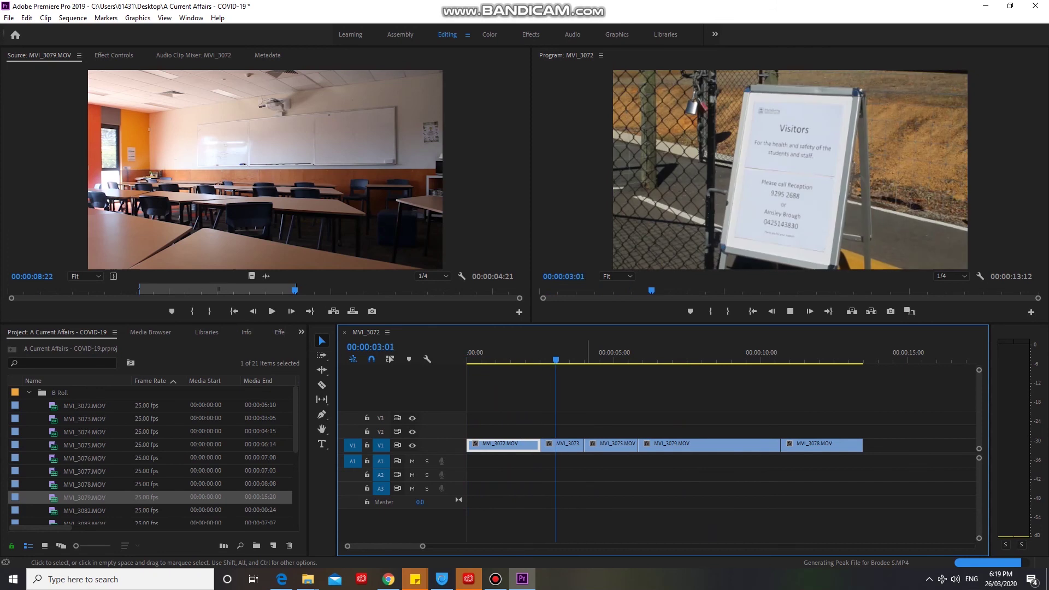
pyautogui.press('space')
pyautogui.click(509, 353)
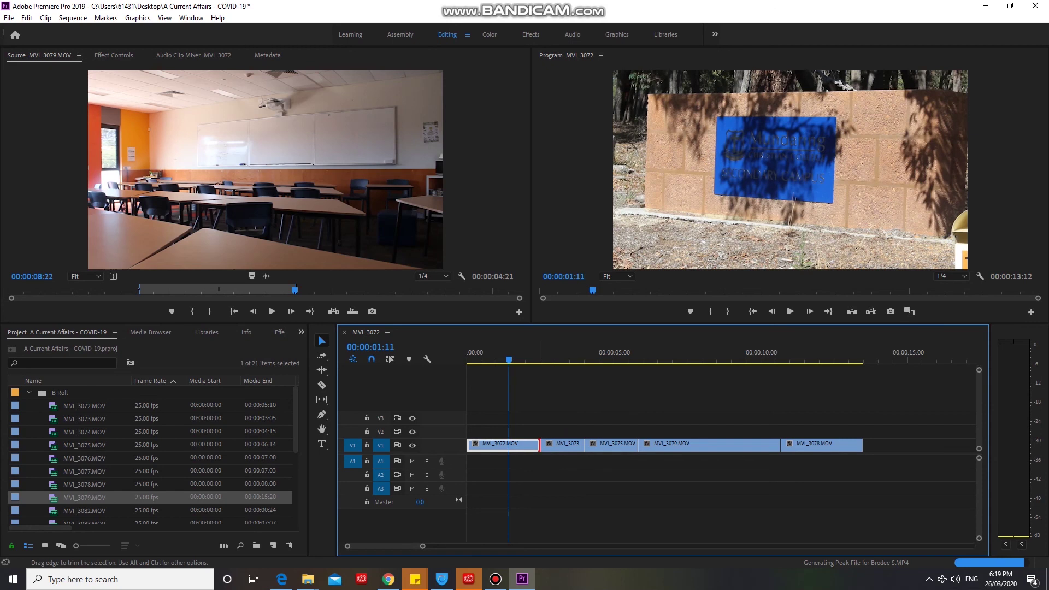
pyautogui.moveTo(540, 444); pyautogui.dragTo(524, 444)
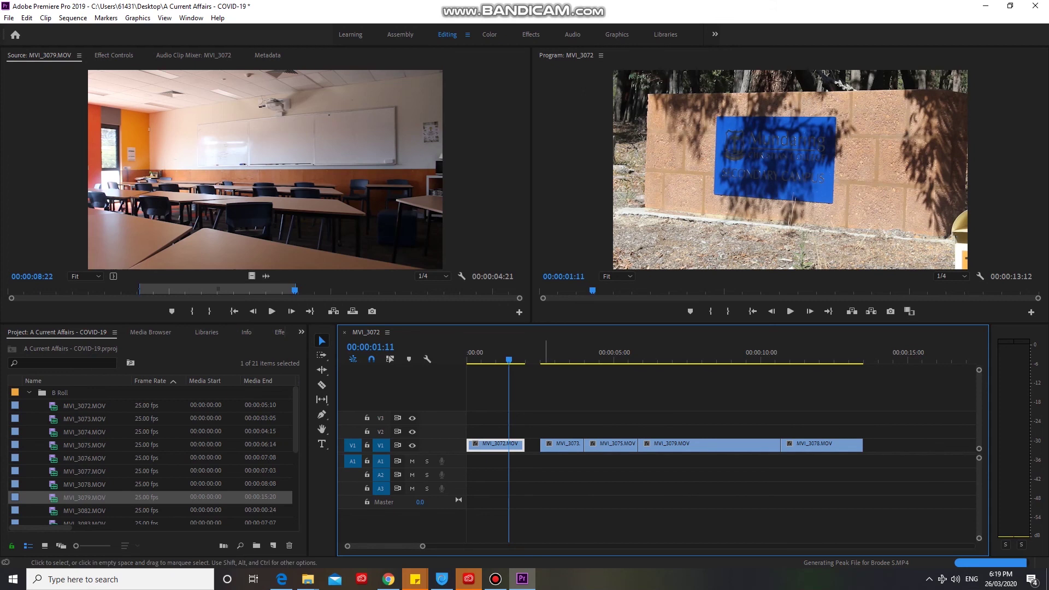
pyautogui.press('space')
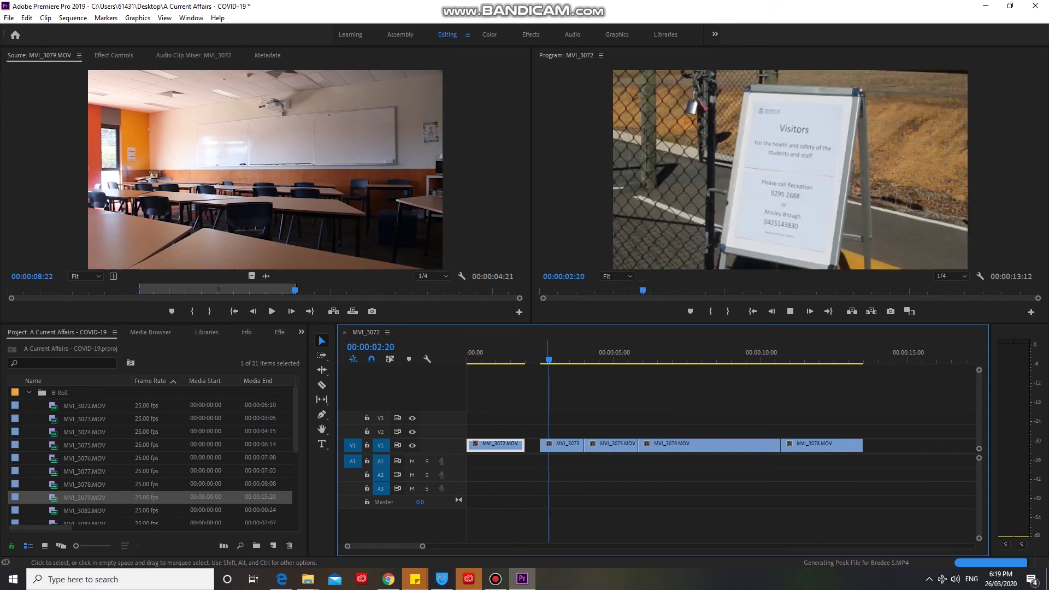
pyautogui.press('space')
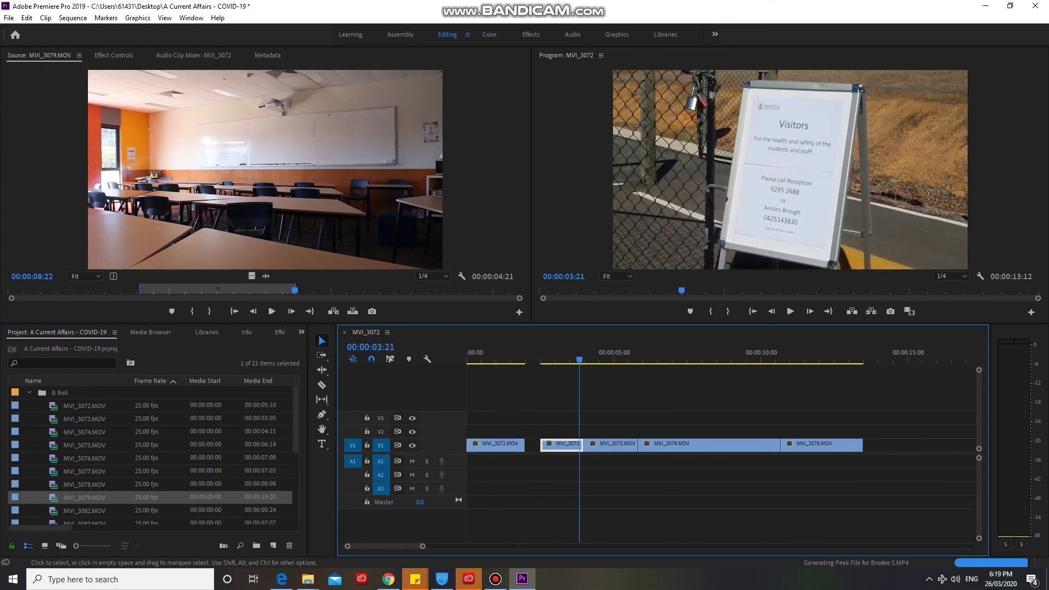
# - Ripple delete the gap between the MVI_3072.MOV and MVI_3073.MOV clips on V1, and undo that deletion
pyautogui.click(527, 353)
pyautogui.click(533, 445)
pyautogui.rightClick(533, 445)
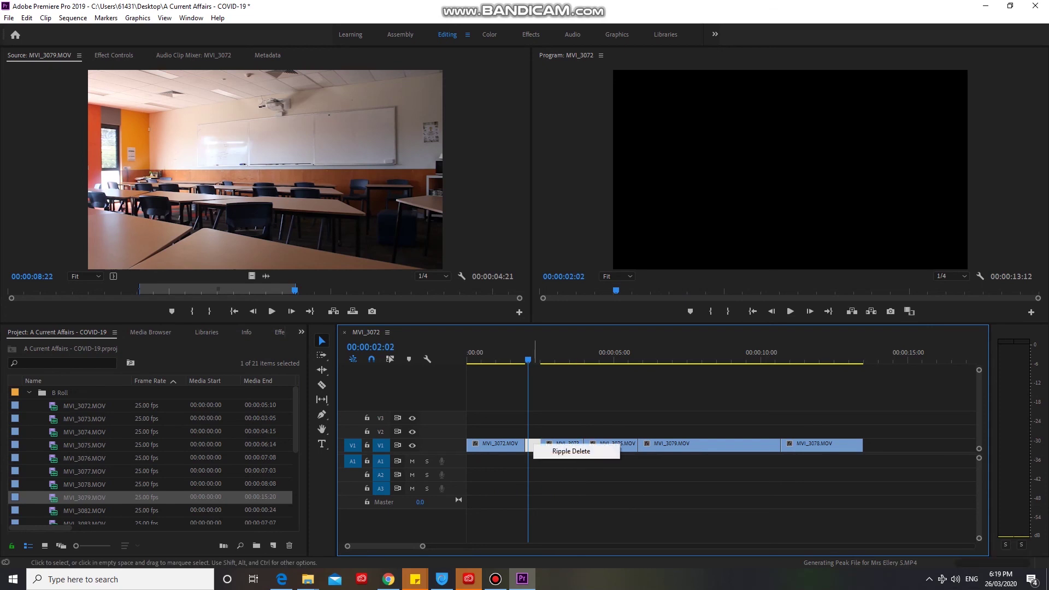
pyautogui.click(576, 452)
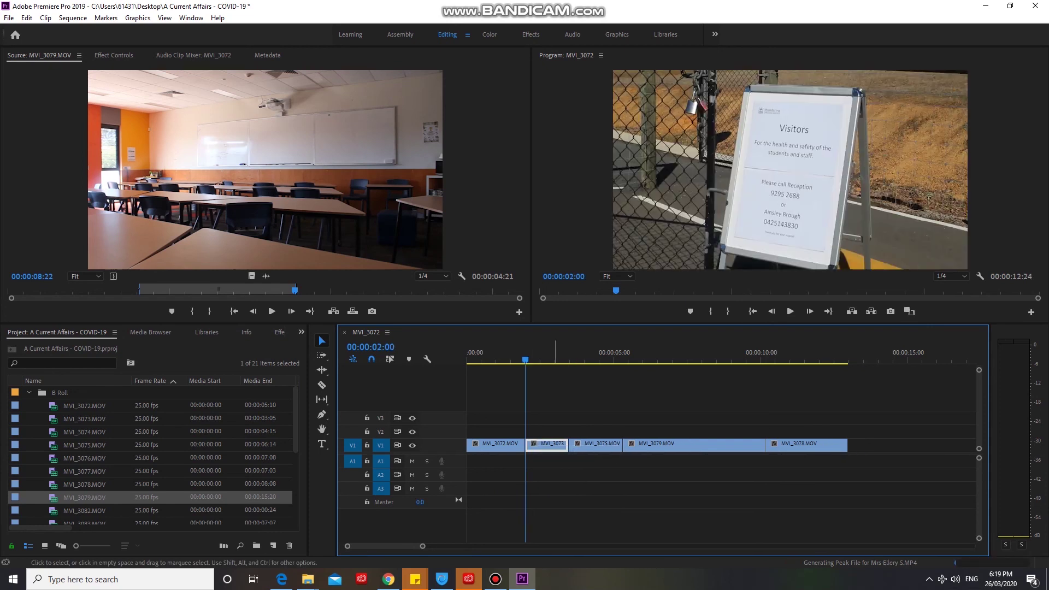
pyautogui.hotkey('ctrl', 'z')
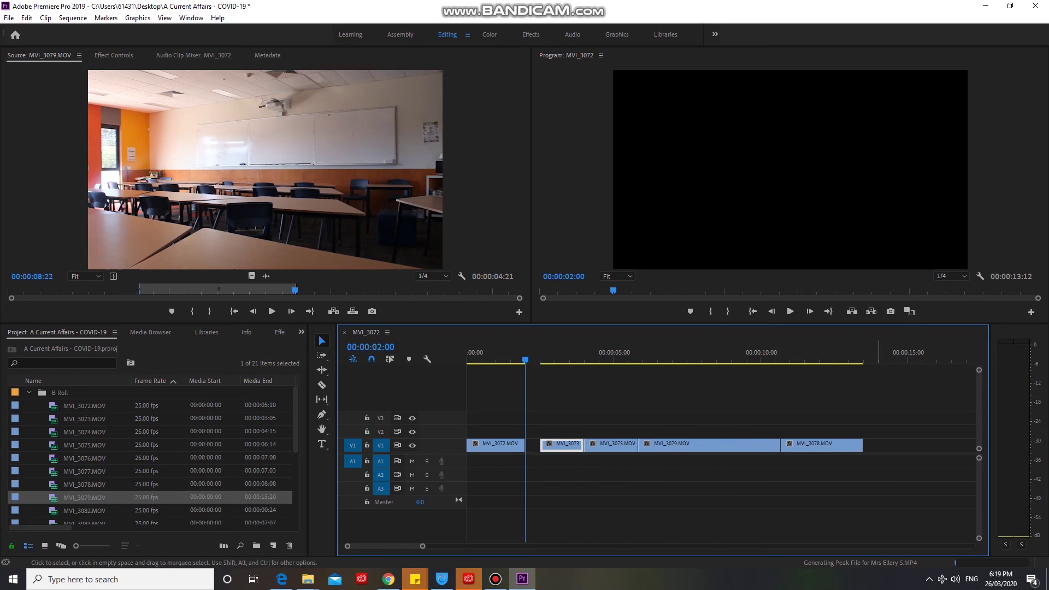
# - Select all V1 clips after MVI_3072.MOV and move them together to 00:00:02:00, directly against its end, to close the gap
pyautogui.moveTo(887, 484); pyautogui.dragTo(506, 428)
pyautogui.click(550, 429)
pyautogui.moveTo(567, 398); pyautogui.dragTo(802, 479)
pyautogui.moveTo(567, 446)
pyautogui.mouseDown()
pyautogui.moveTo(552, 447)
pyautogui.moveTo(568, 445)
pyautogui.mouseUp()
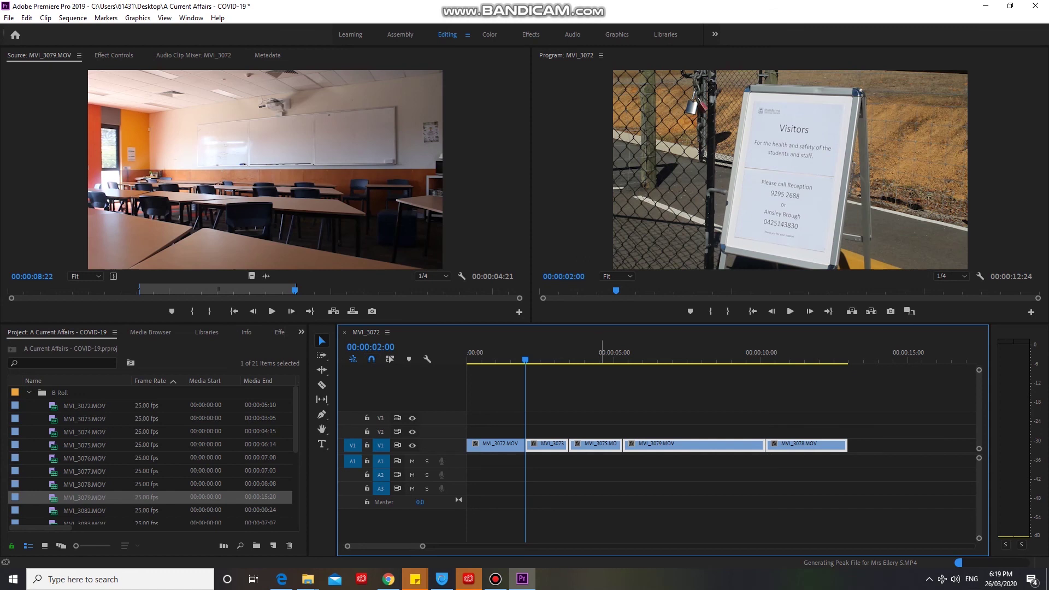
pyautogui.click(496, 579)
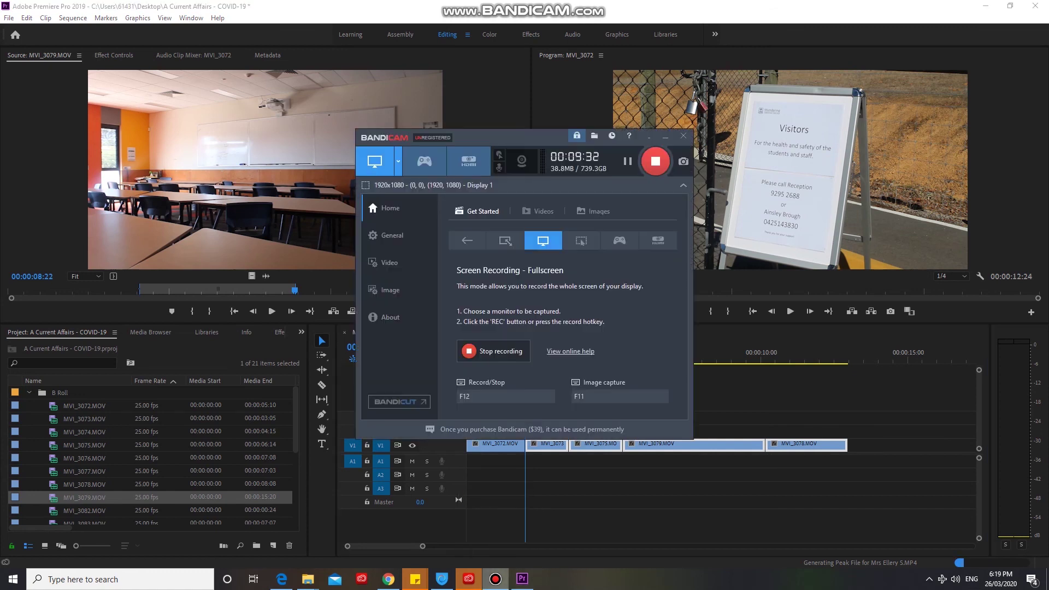